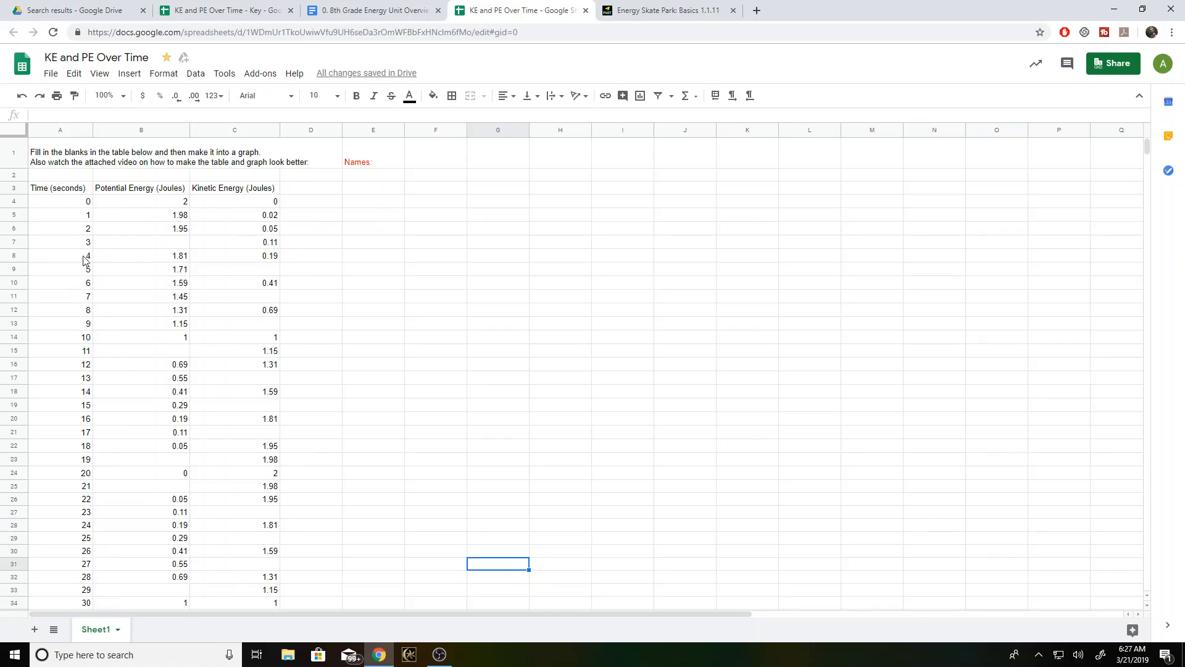
- Switch to the Energy Skate Park simulation and run and pause the skater at several positions to examine the kinetic and potential energy bars
click(663, 11)
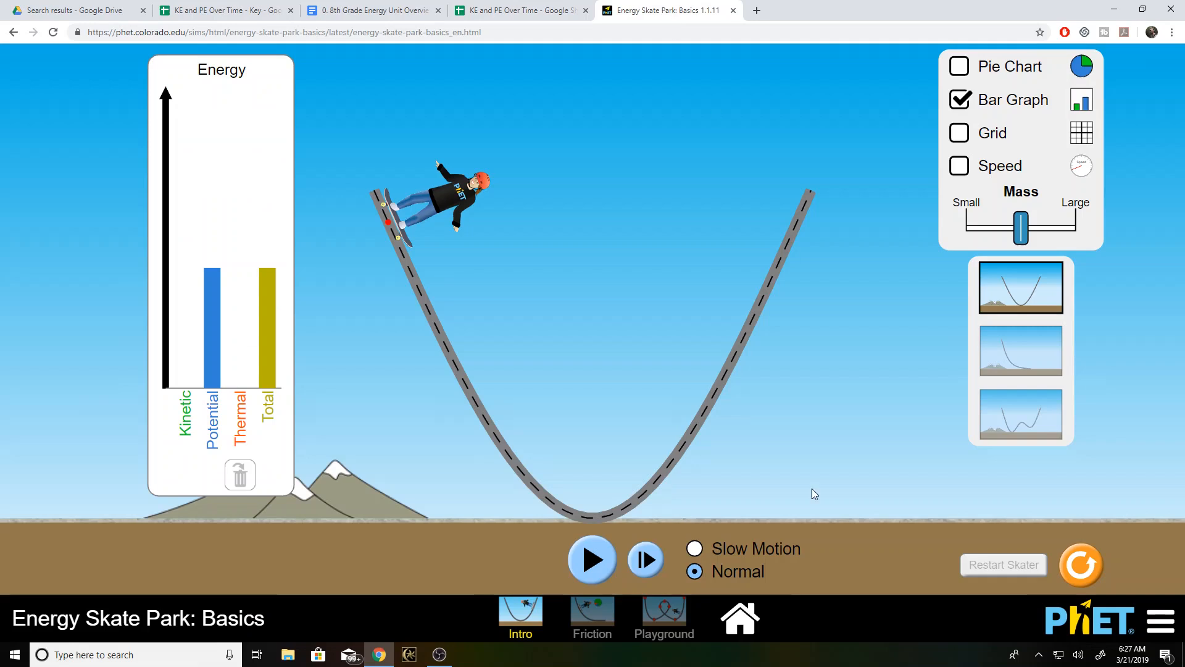
click(613, 562)
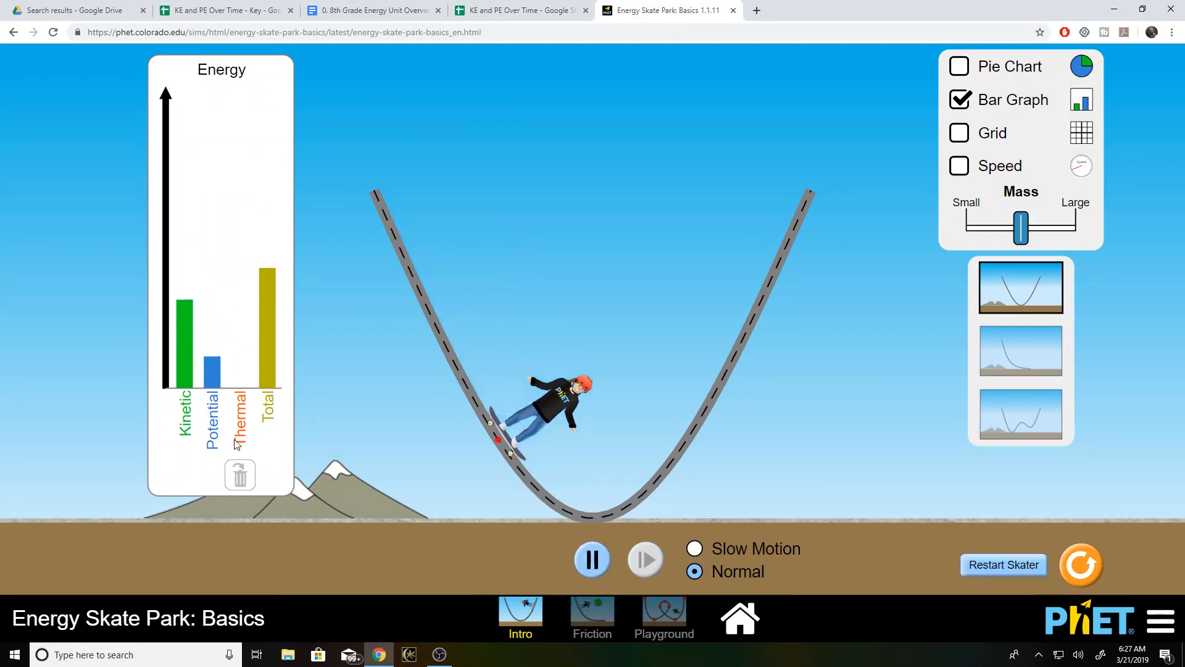
click(595, 562)
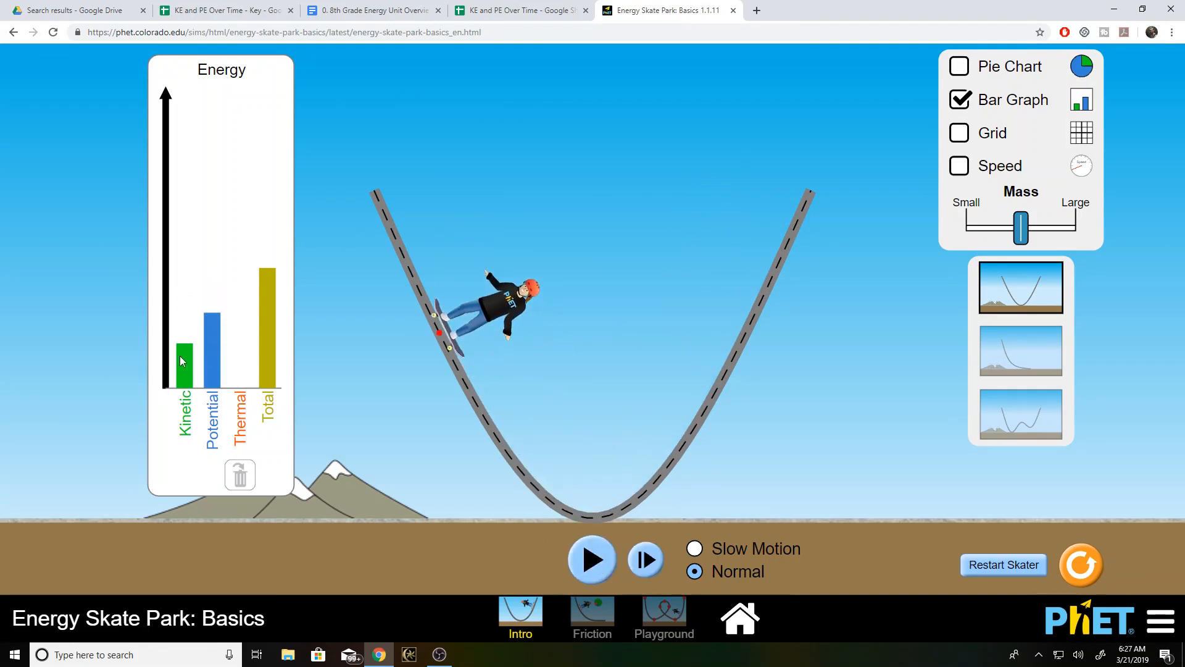
click(601, 566)
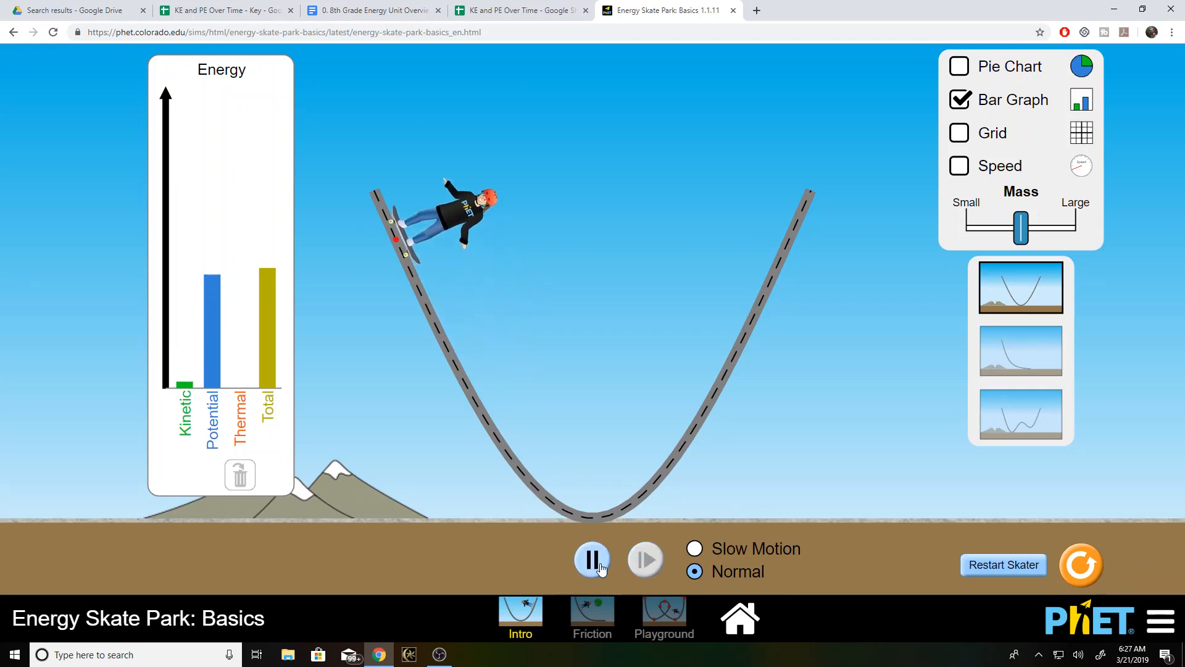
click(601, 567)
click(601, 567)
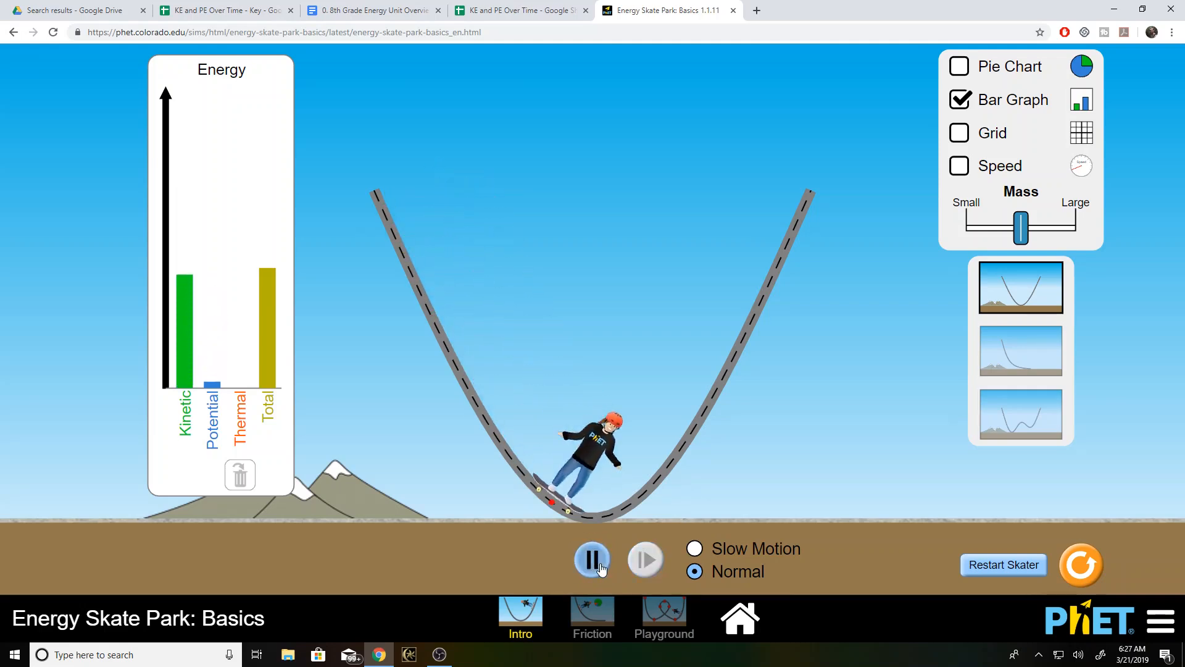
click(602, 566)
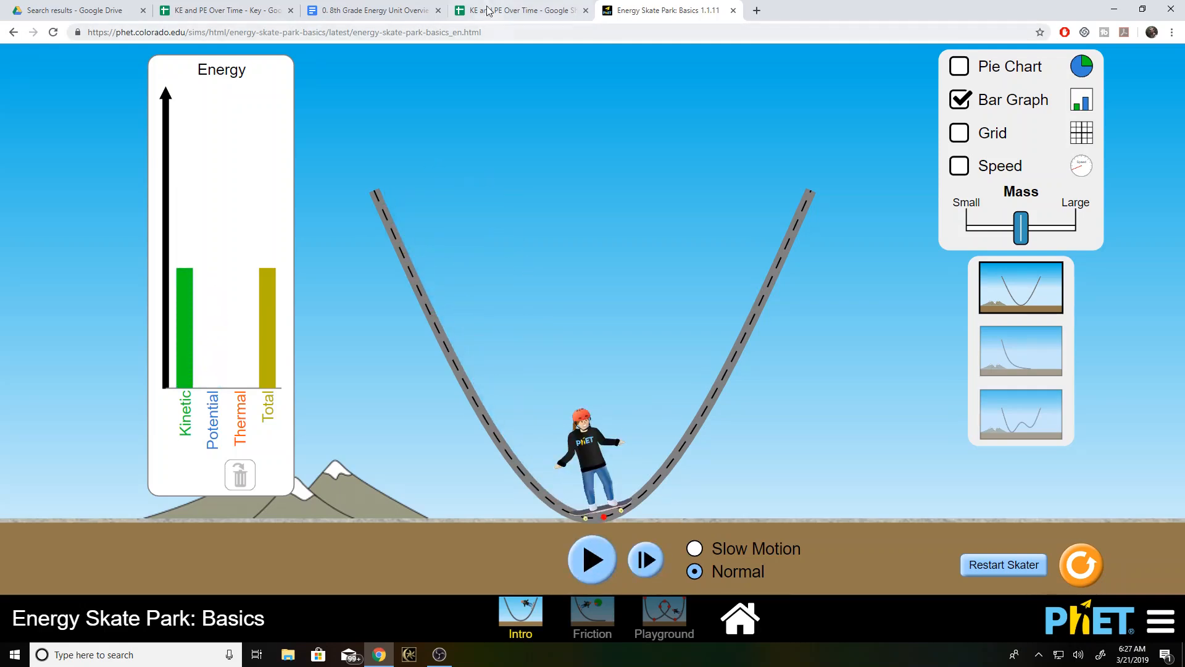
- Return to the KE and PE Over Time spreadsheet and look through its time, potential energy and kinetic energy columns
click(512, 10)
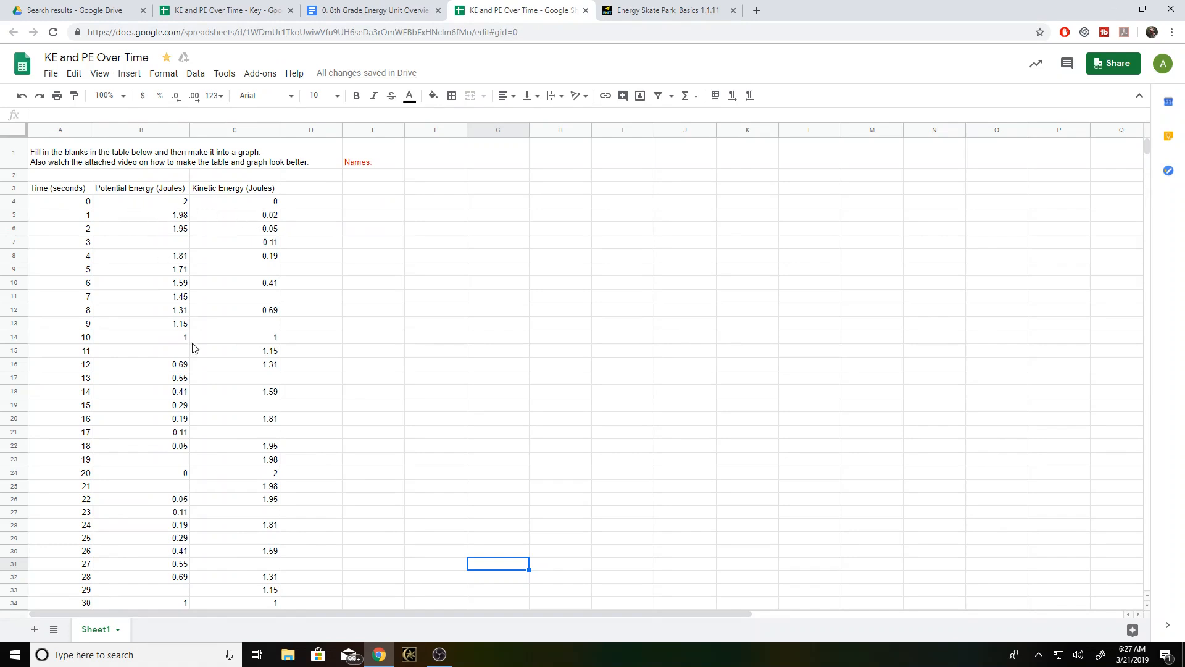
scroll(198, 358, down, 1)
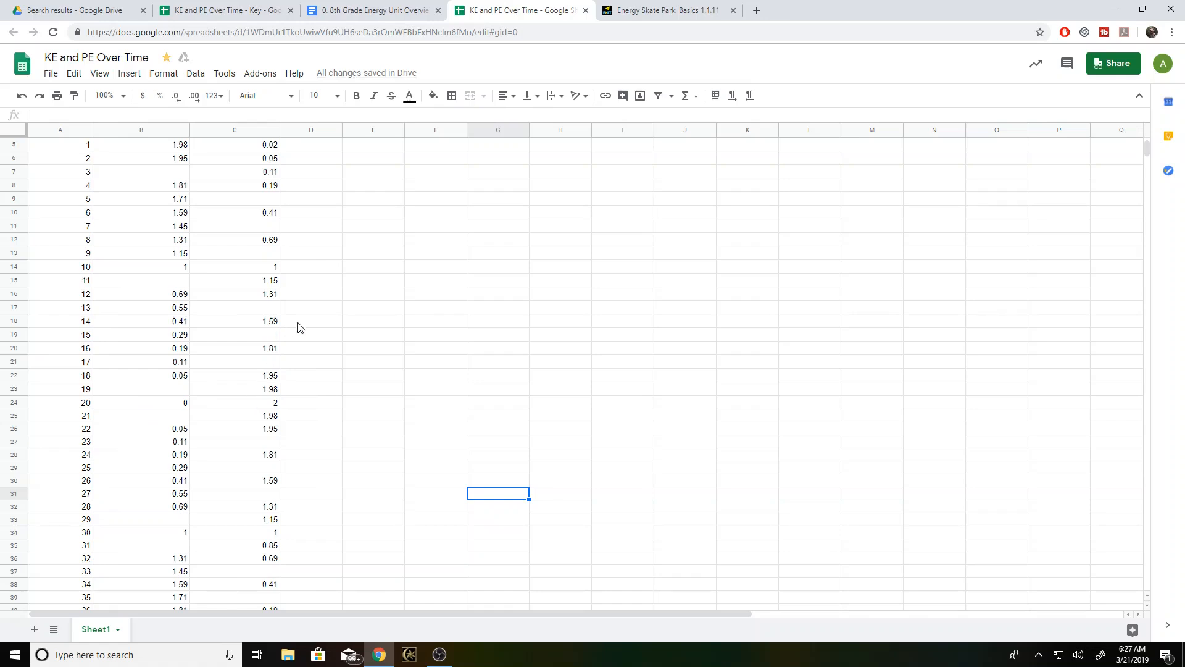
scroll(321, 331, up, 1)
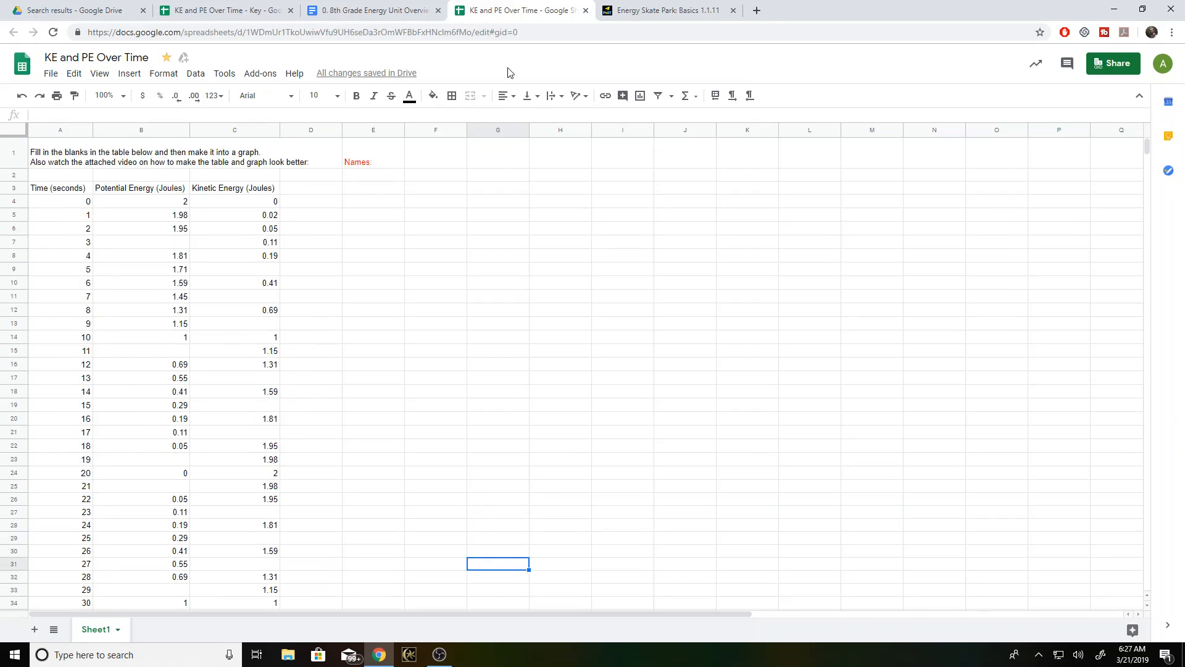
- Go back to the Energy Skate Park simulation and run the skater again to compare the energy bars with the total
click(617, 11)
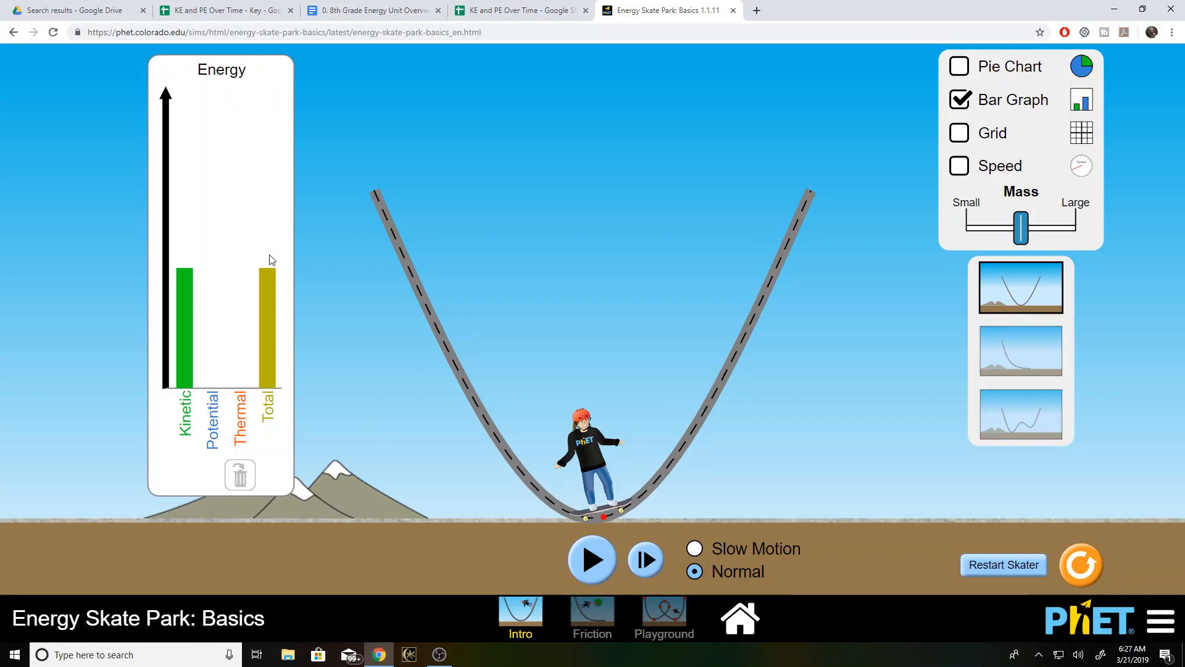
click(594, 562)
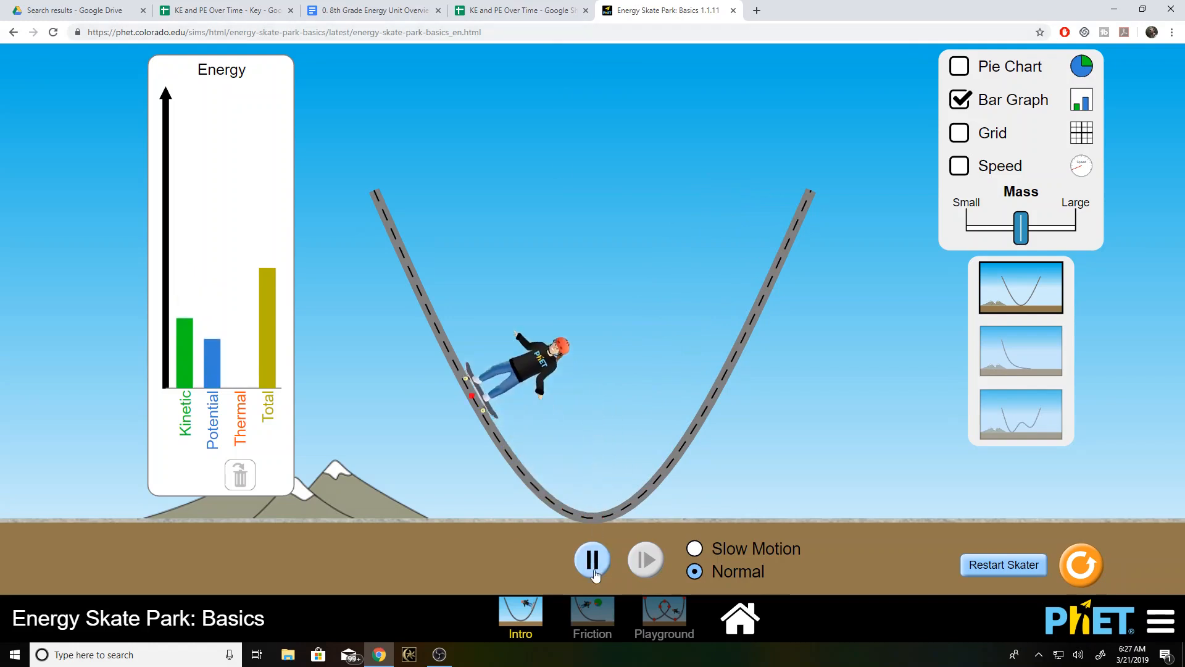
click(594, 562)
- In the KE and PE Over Time spreadsheet, make the header cells A3:C3 bold and fill them with gray
click(520, 12)
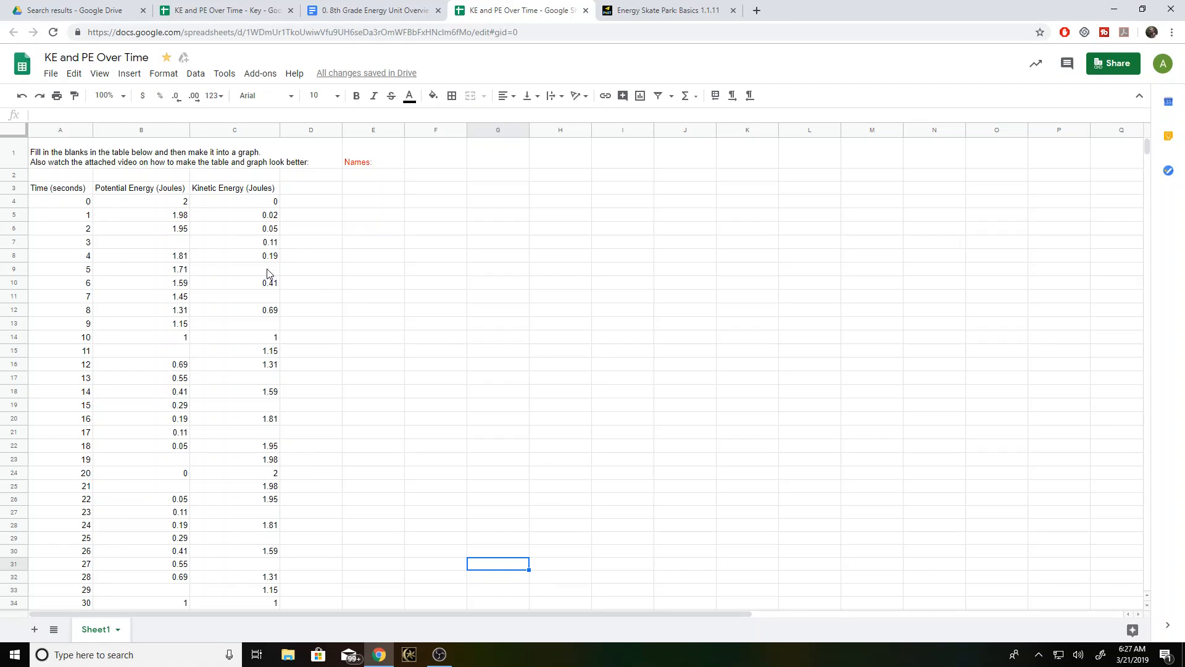
click(72, 193)
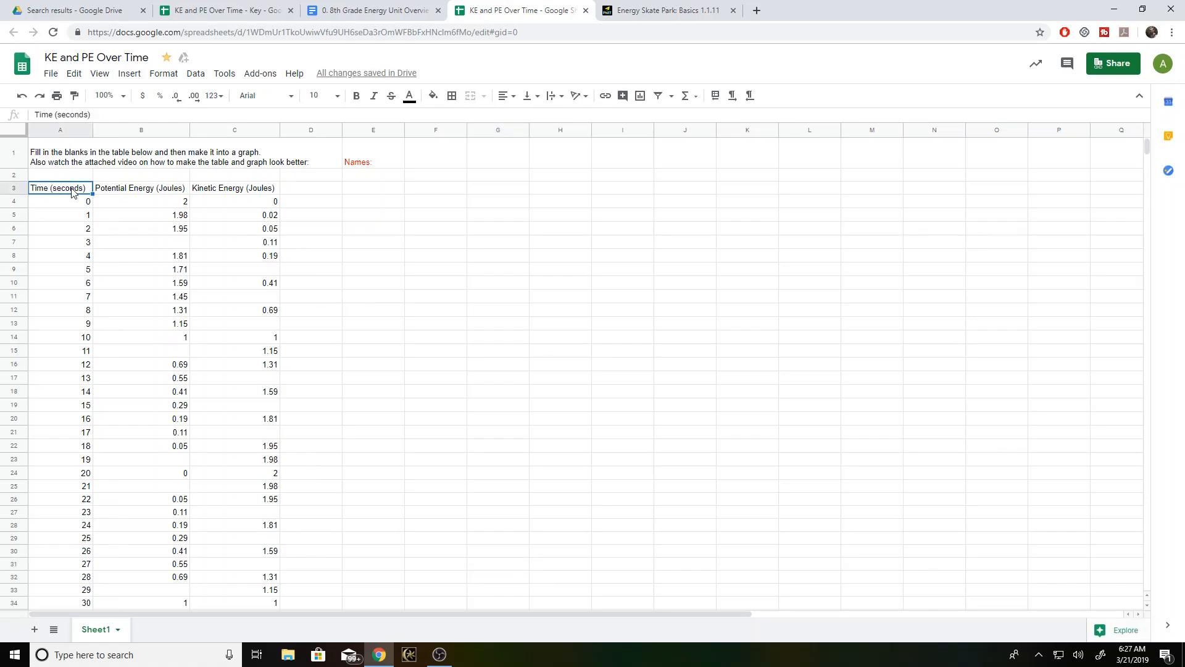
shift+click(212, 193)
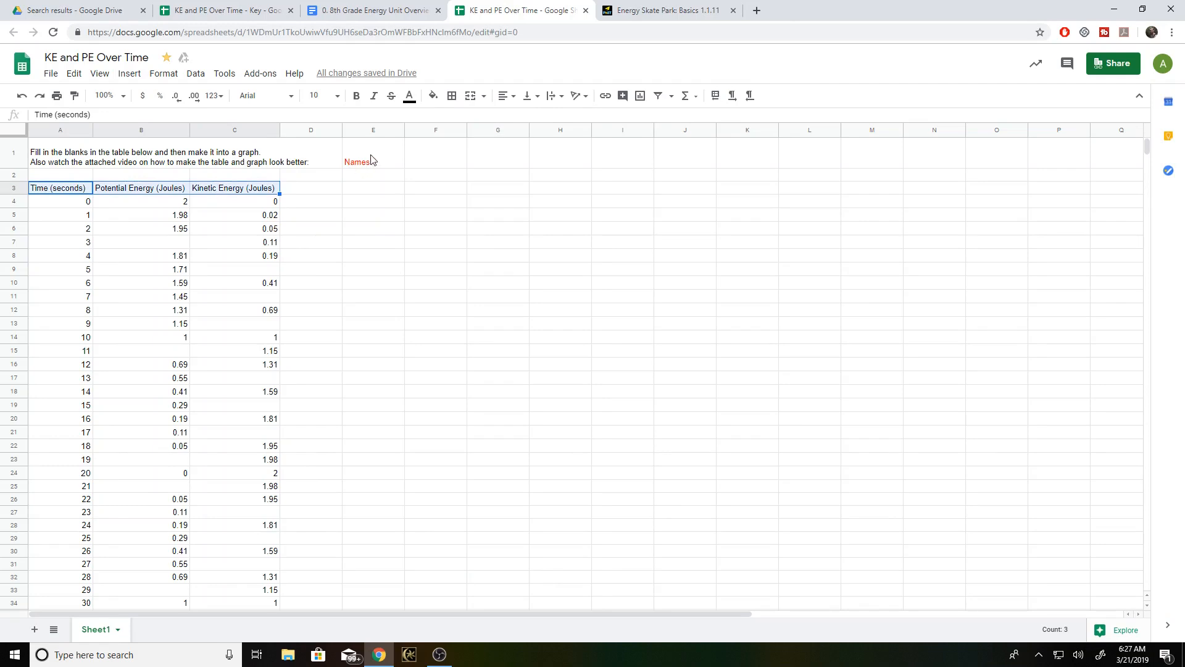
click(356, 97)
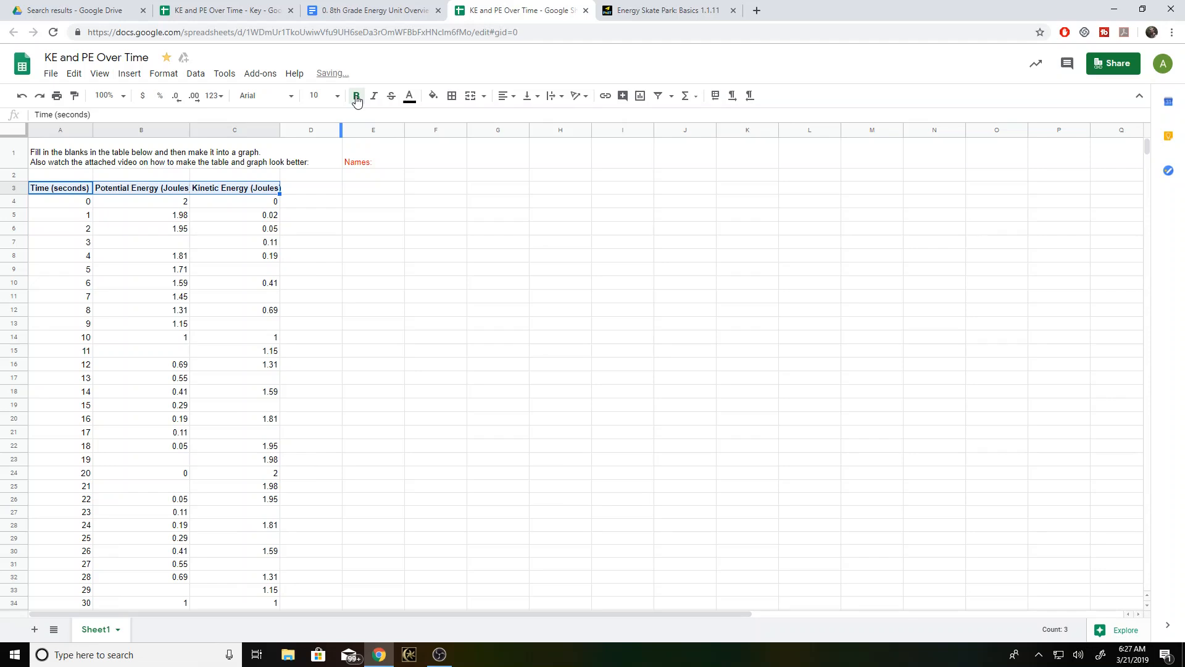
click(434, 95)
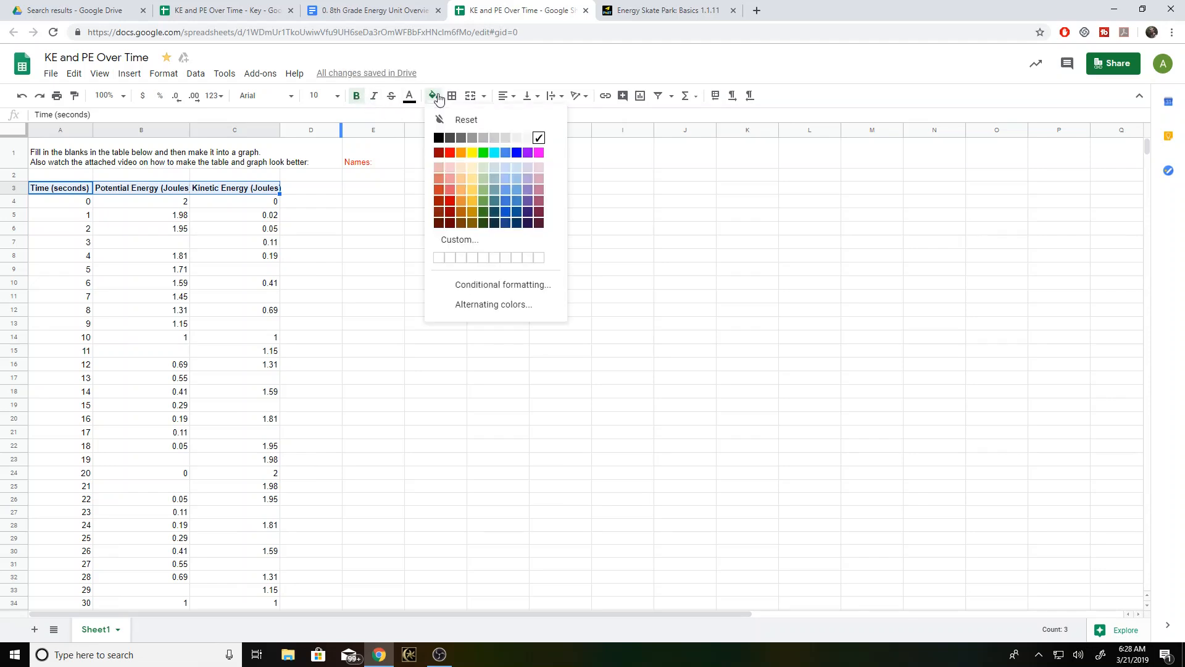
click(485, 139)
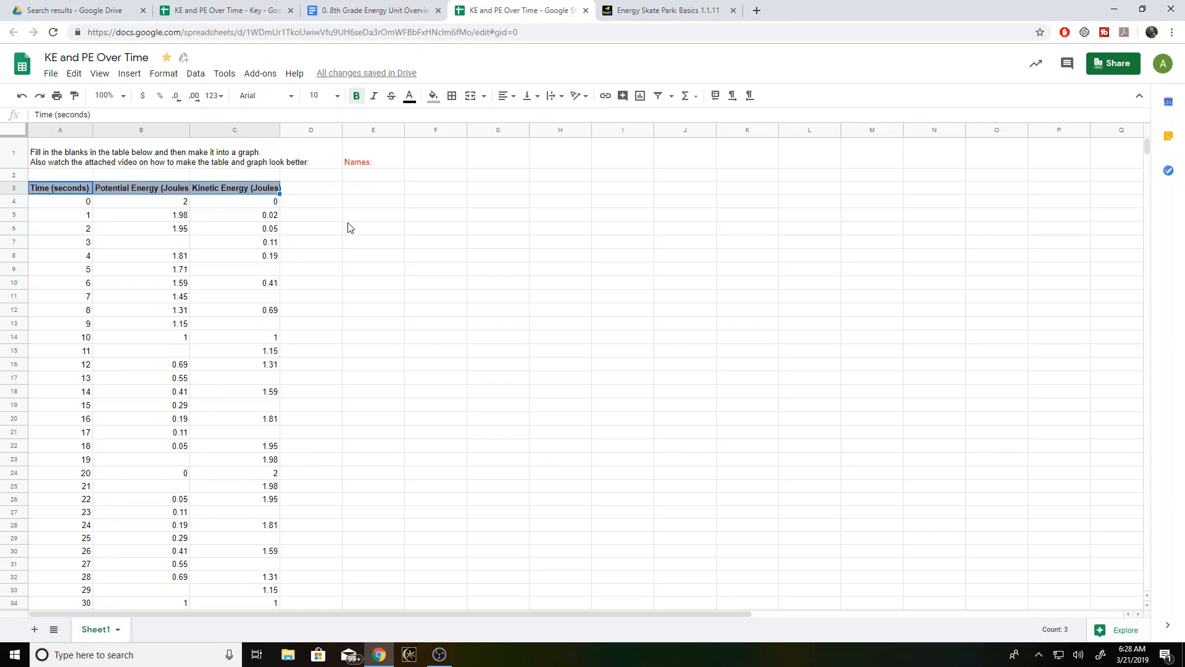
- Add a bottom border to the table's header cells A3:C3
click(453, 99)
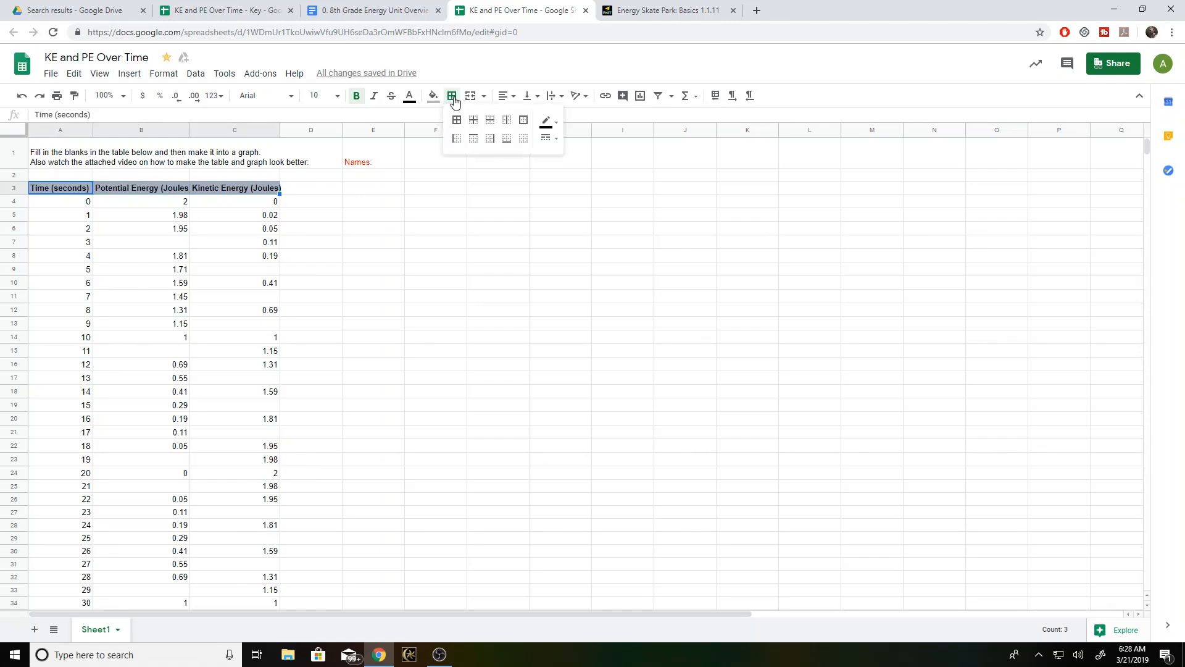
click(70, 191)
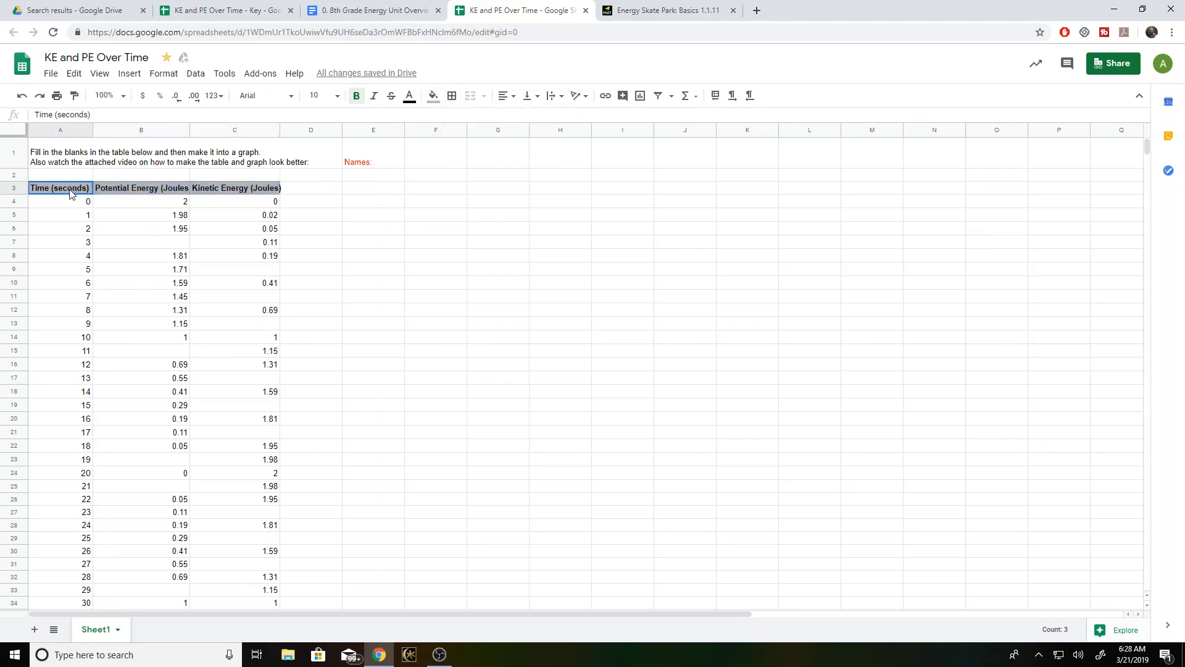
shift+click(221, 191)
click(459, 100)
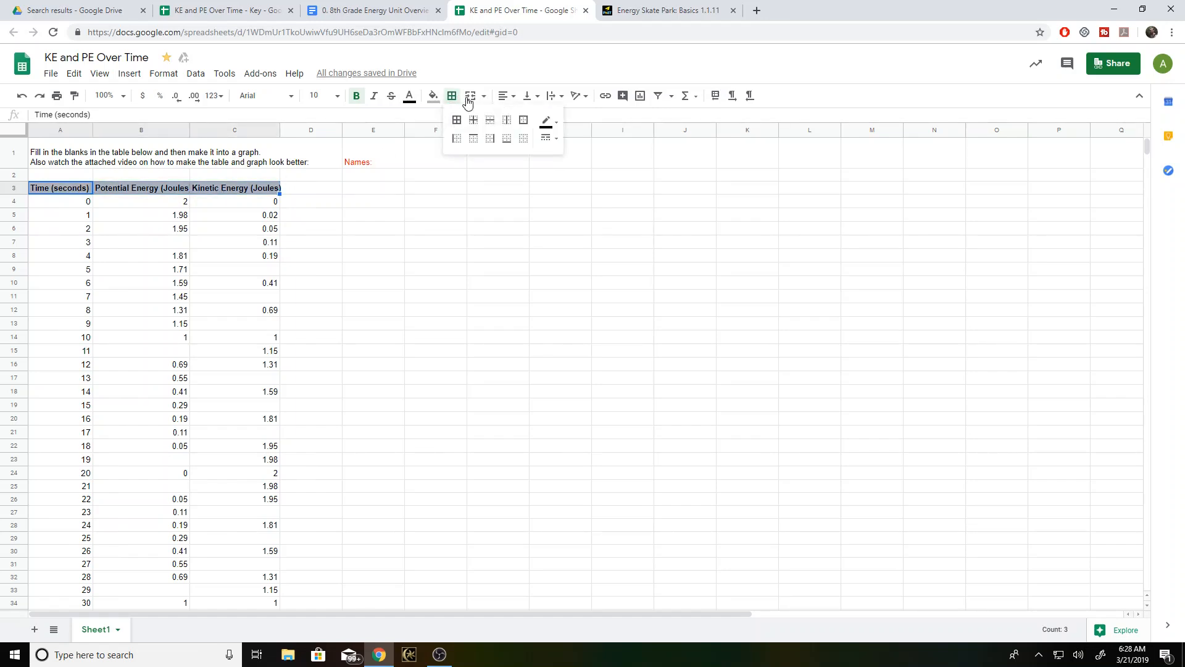
click(507, 139)
click(284, 206)
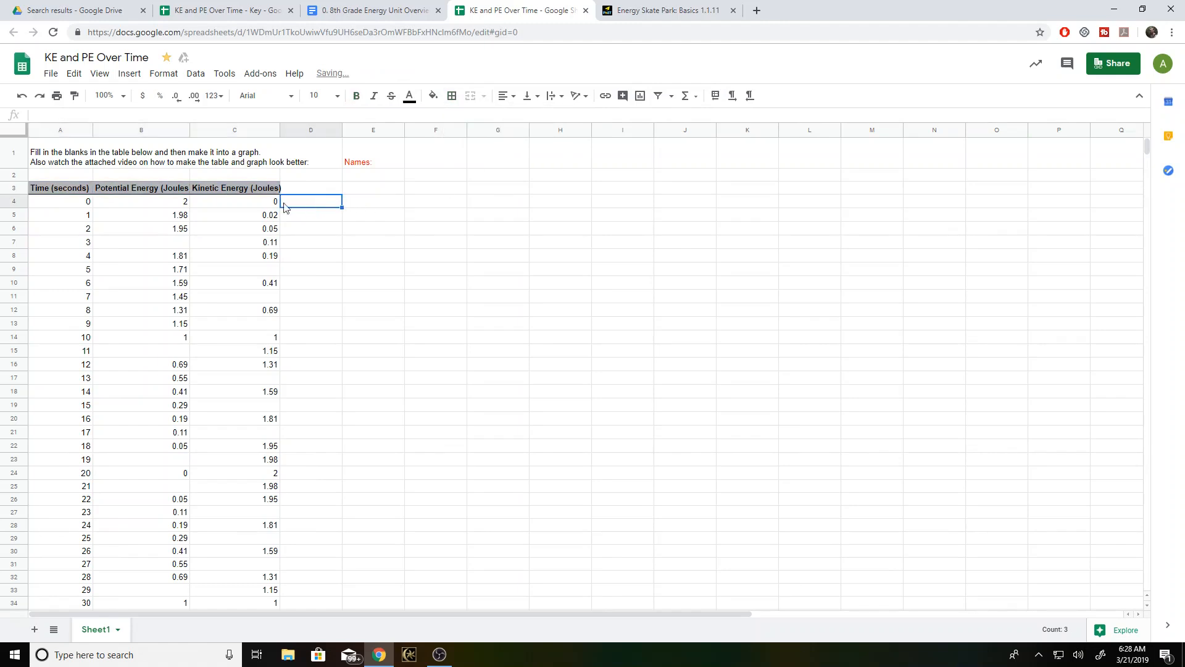
- Try to apply the thick solid border style to the header cells A3:C3
click(78, 188)
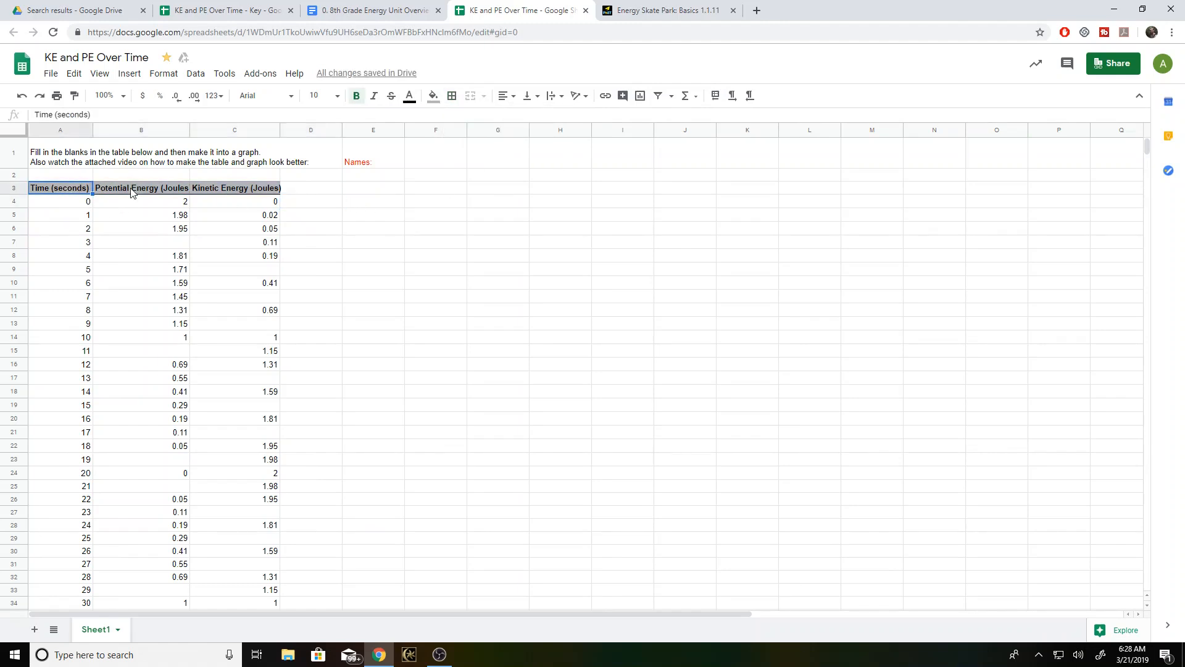
drag(78, 187, 209, 190)
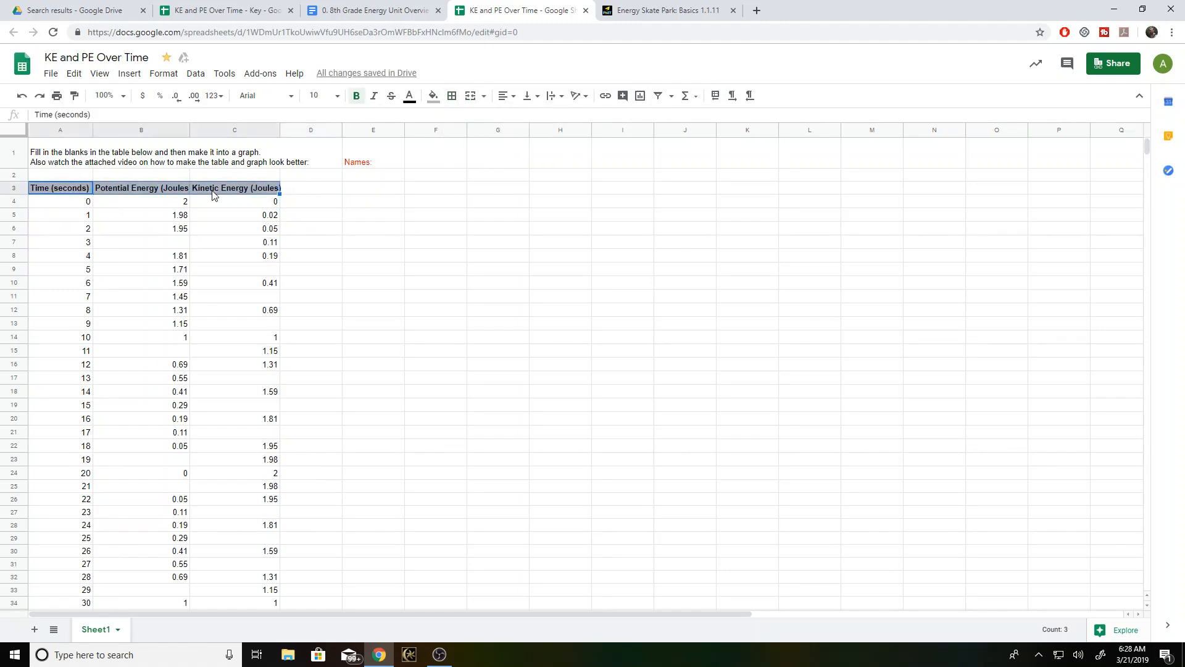
click(458, 101)
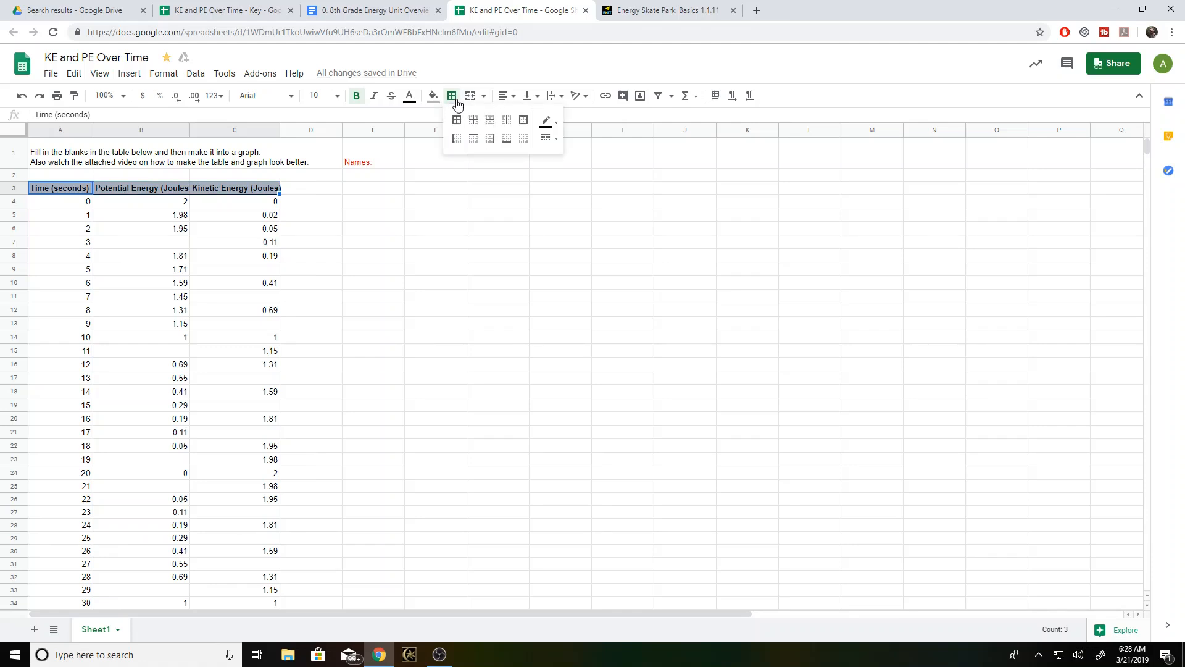
click(558, 124)
click(559, 125)
click(548, 138)
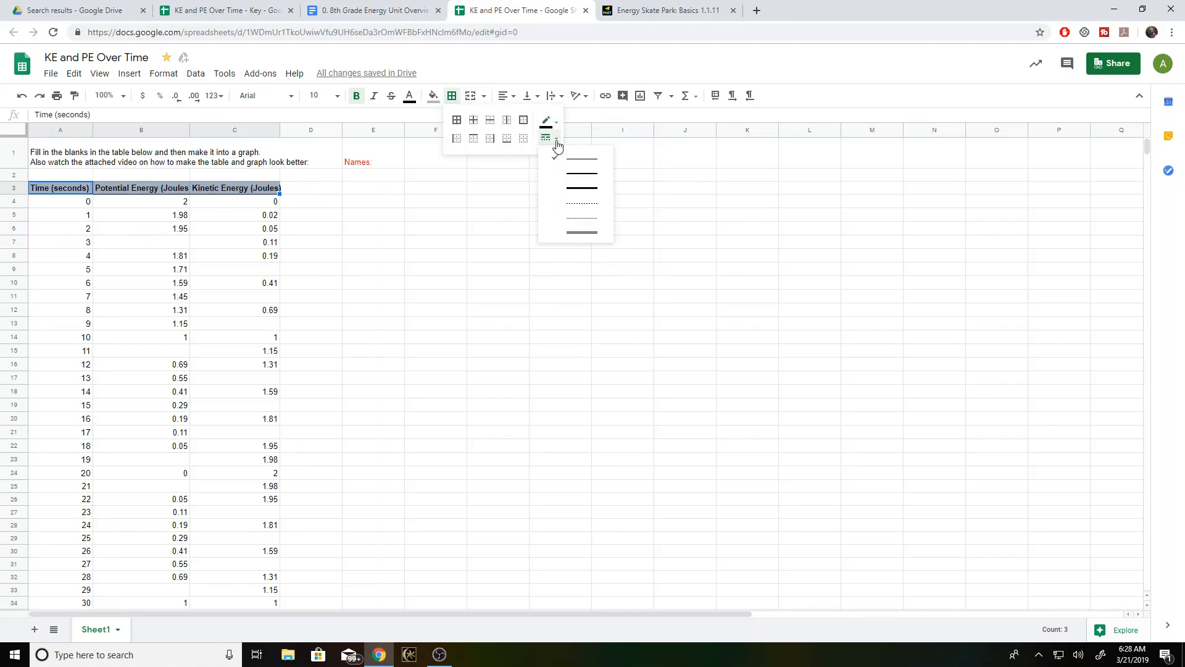
click(587, 190)
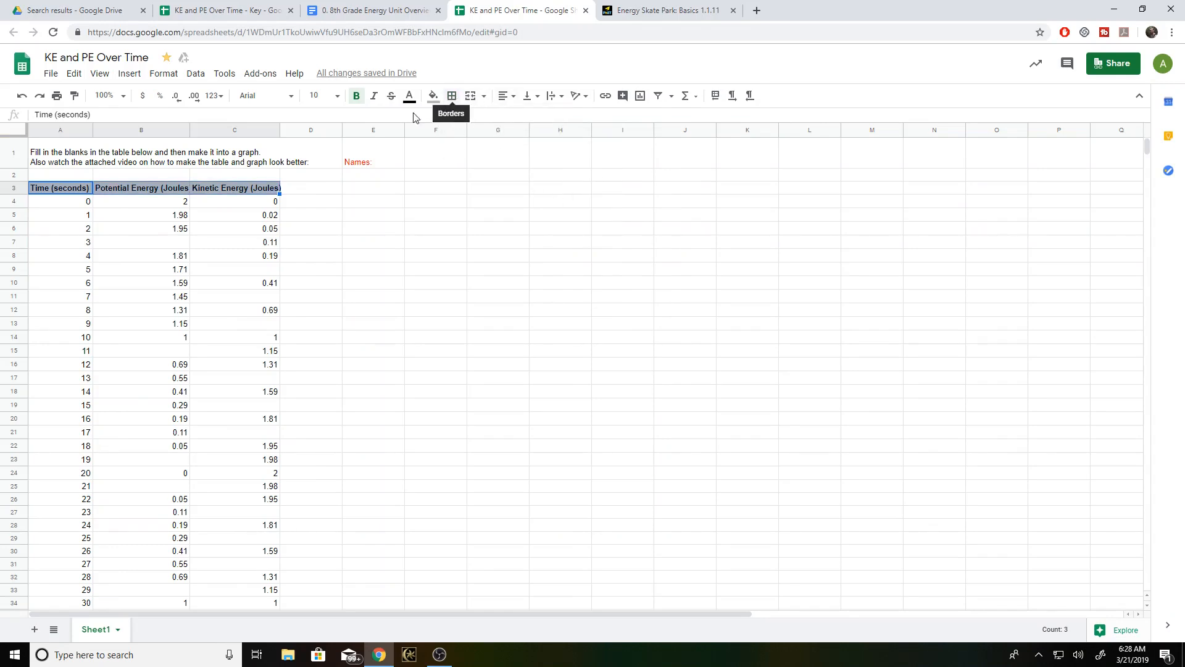
- Reselect the header cells A3:C3 and open the border style choices for them
click(322, 191)
click(257, 189)
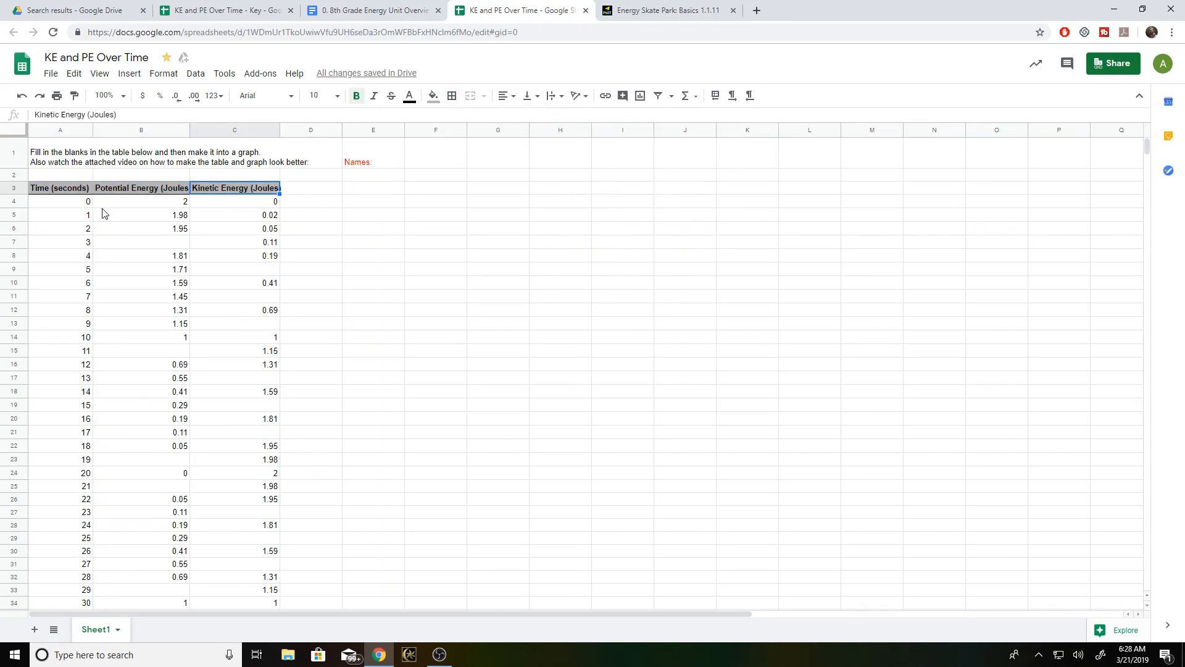
click(73, 192)
shift+click(260, 187)
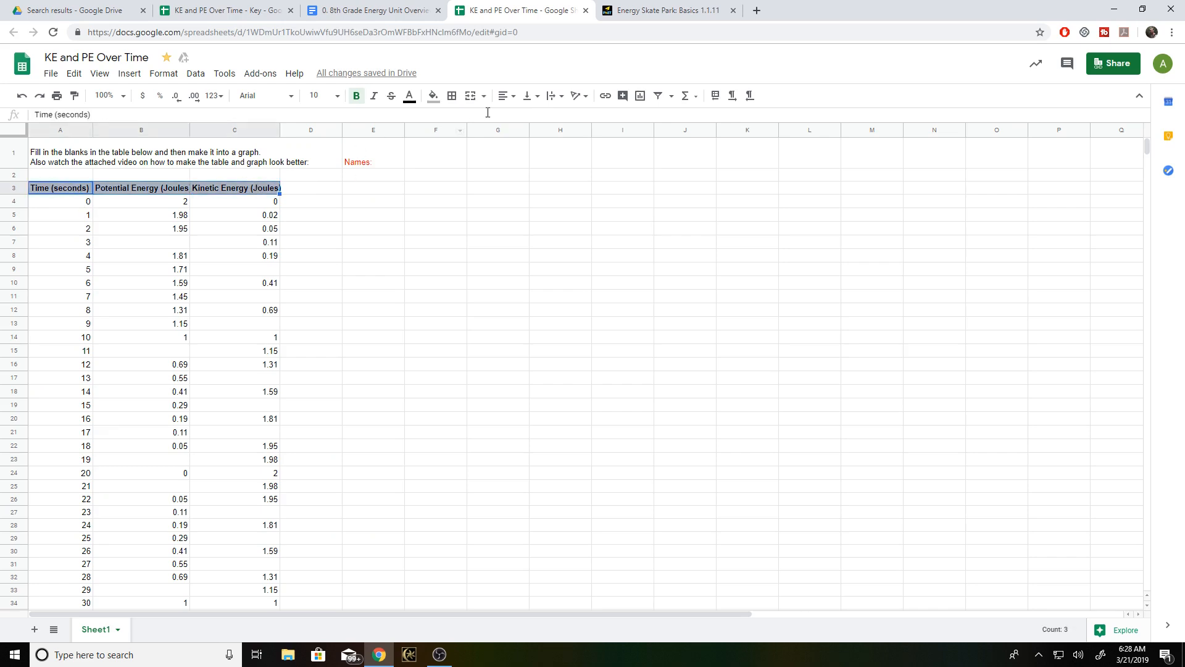
click(484, 96)
click(452, 98)
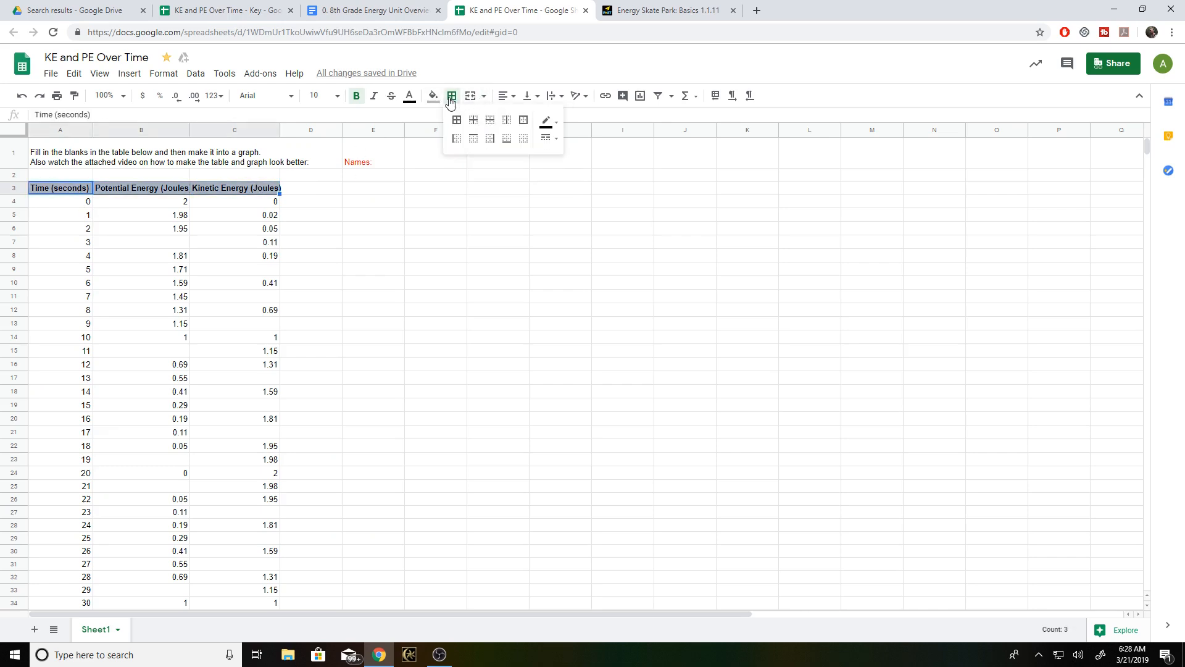
click(555, 140)
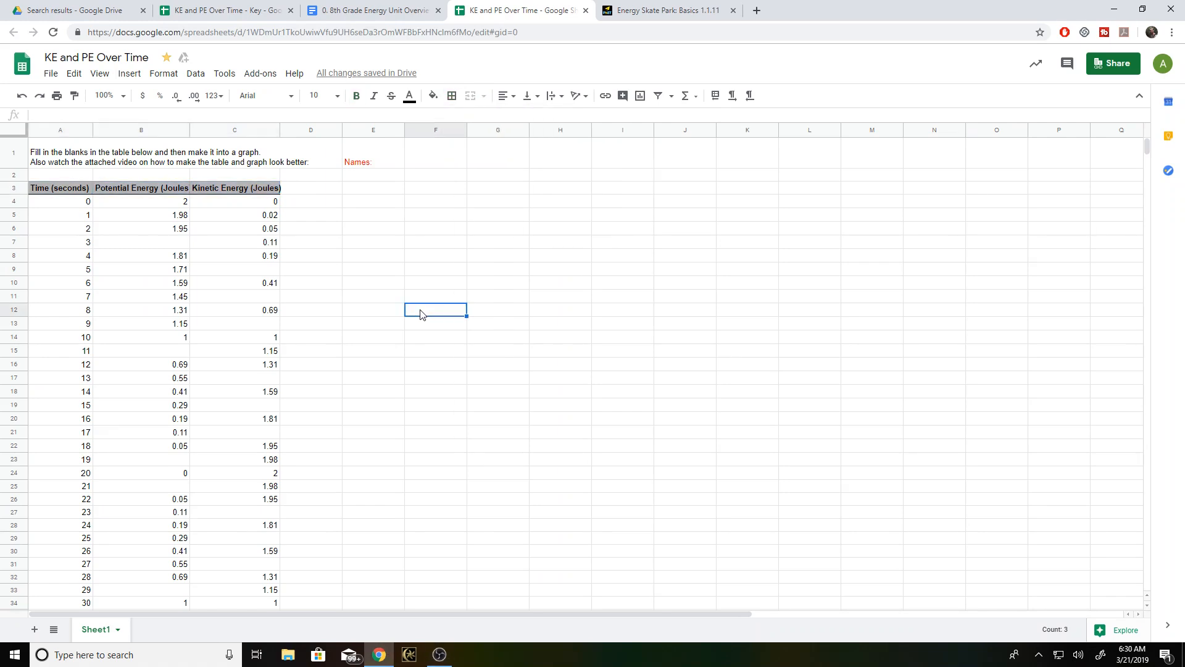
- Widen column B slightly so the full Potential Energy (Joules) header fits
click(74, 191)
click(115, 190)
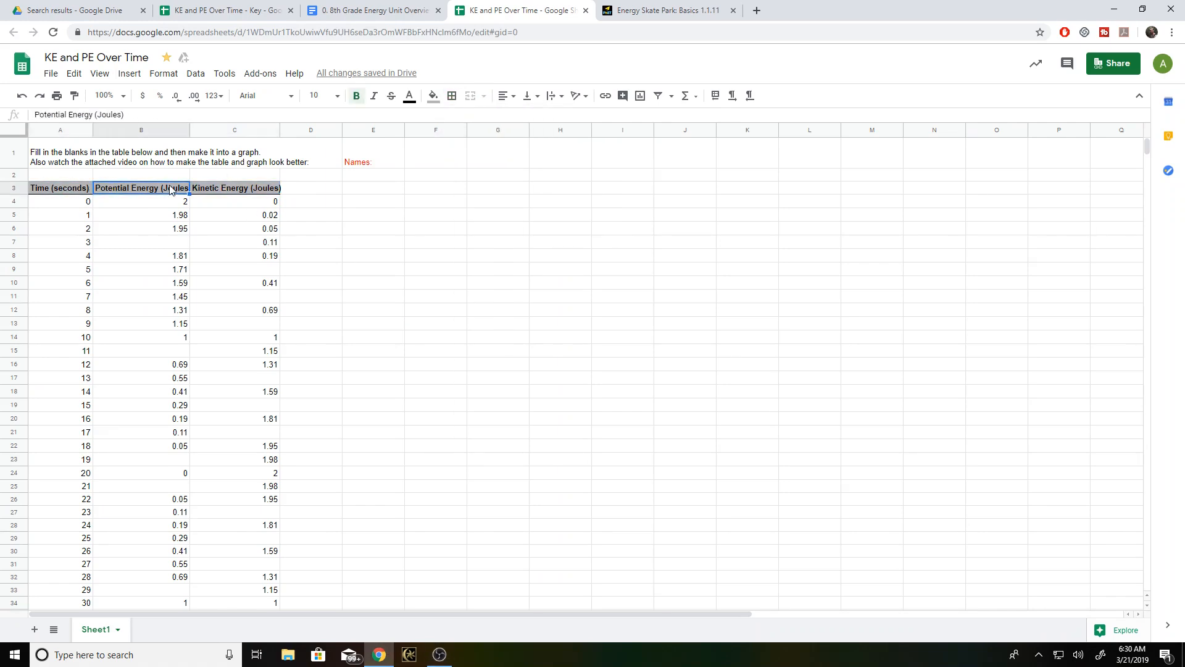
click(228, 187)
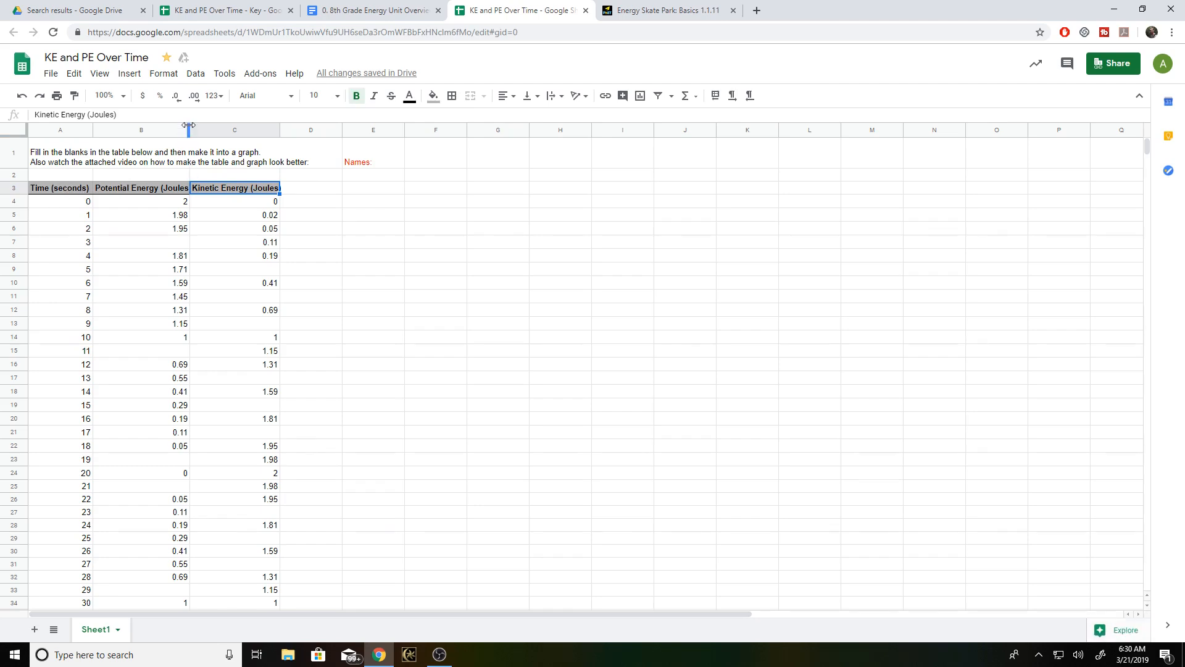
drag(189, 126, 199, 125)
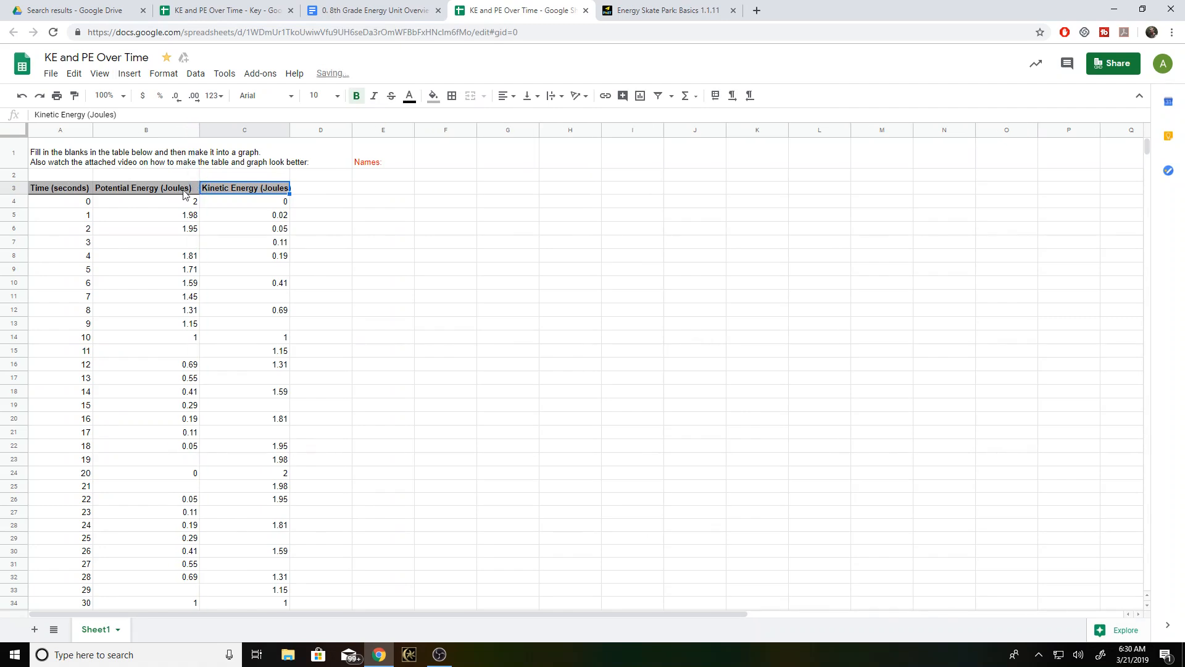
click(310, 201)
- Add a thick right border along the Potential Energy column by applying it to the range A3:B84
click(78, 193)
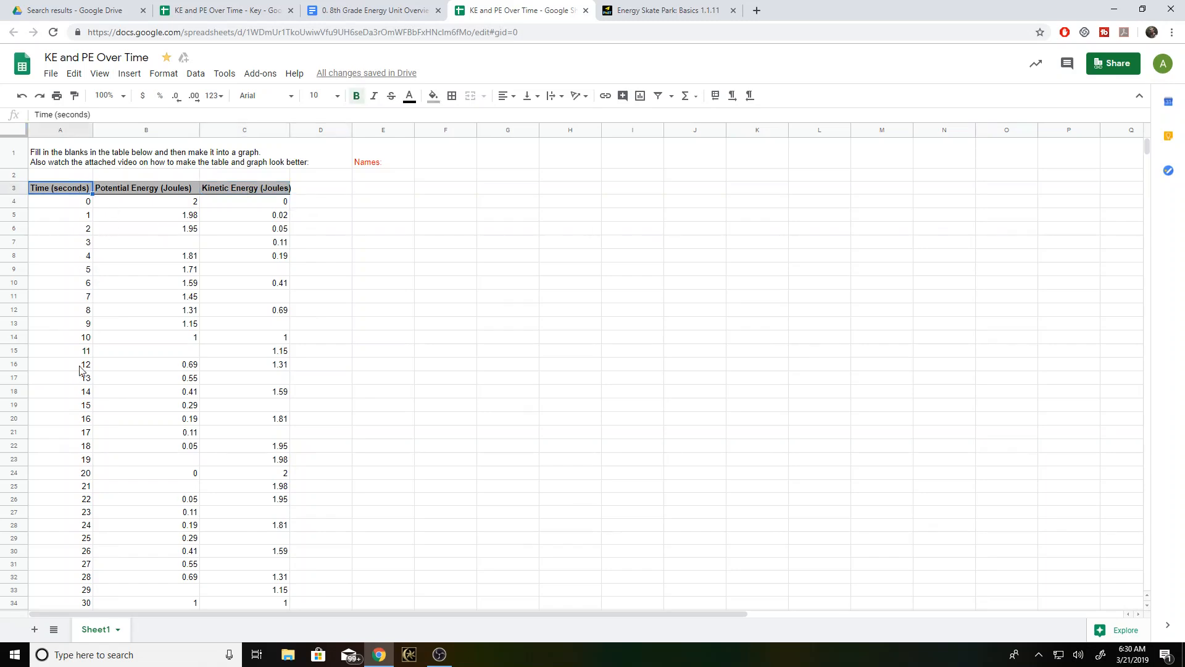
scroll(80, 369, down, 12)
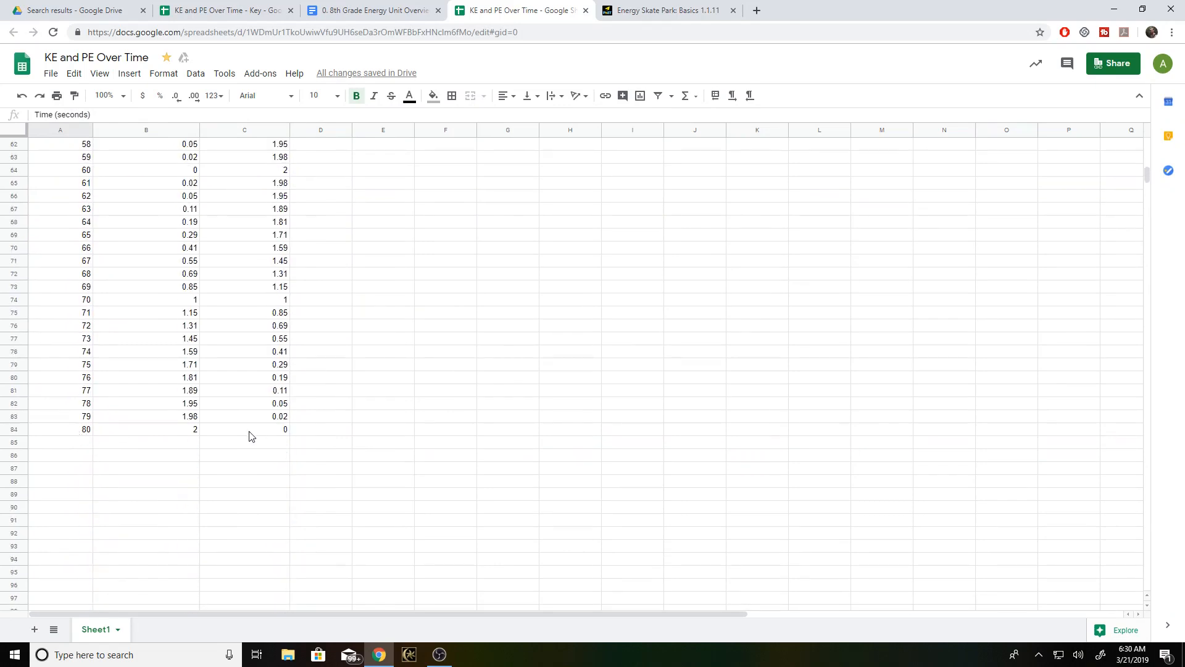
shift+click(148, 430)
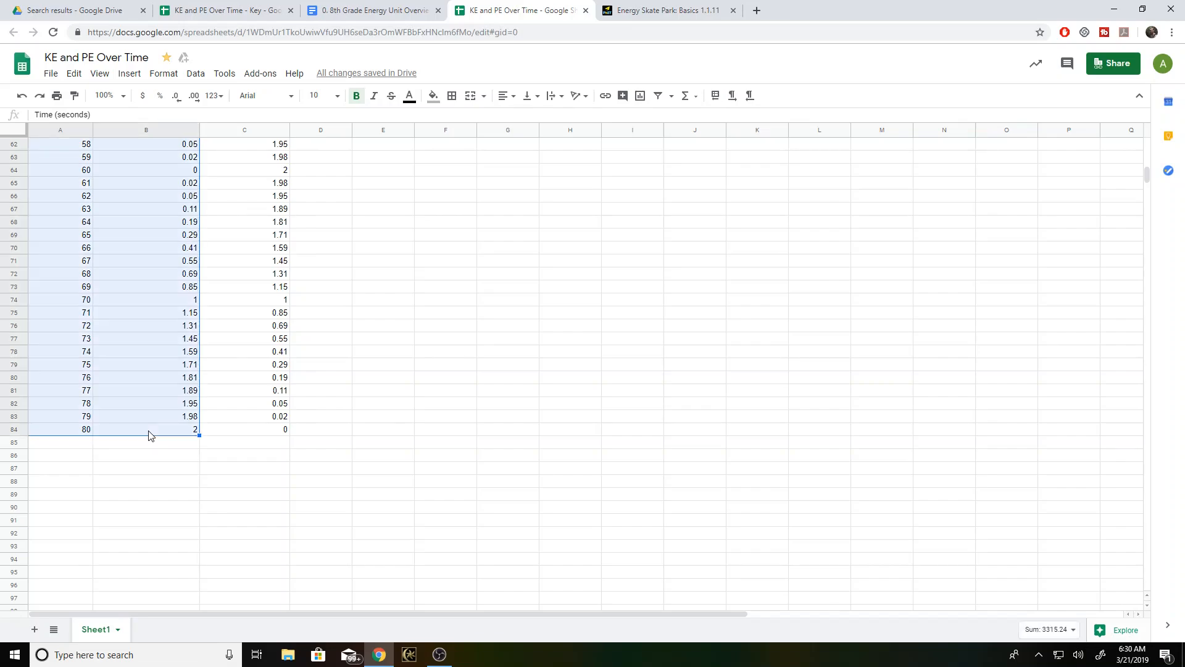
scroll(120, 434, up, 20)
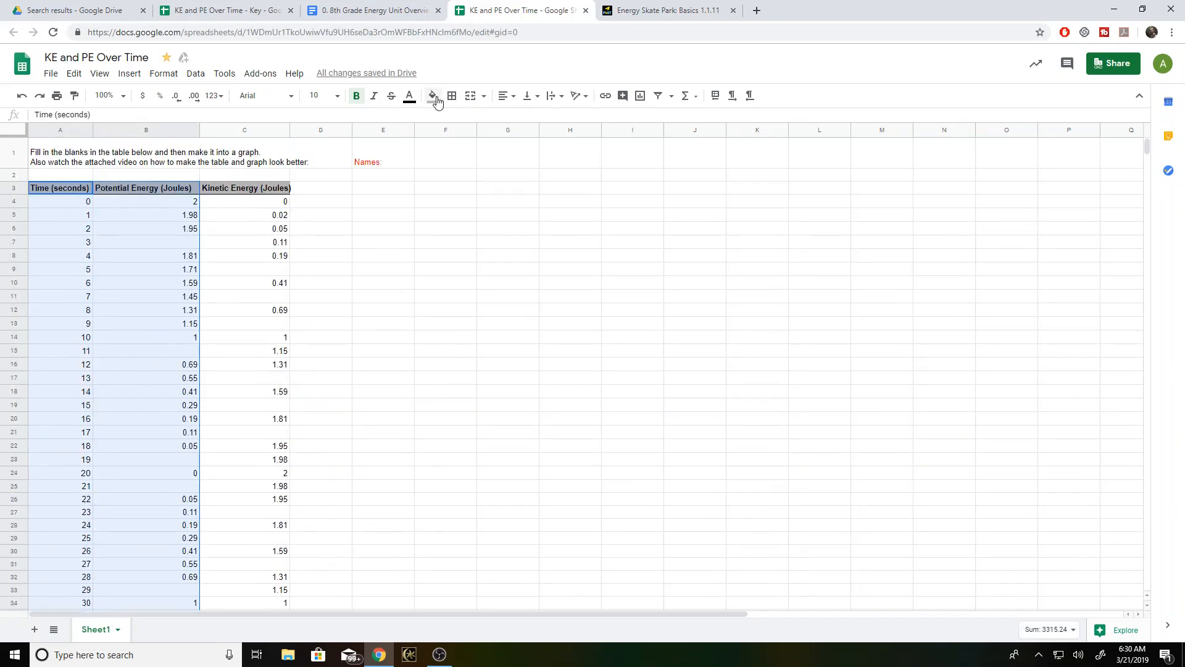
click(457, 102)
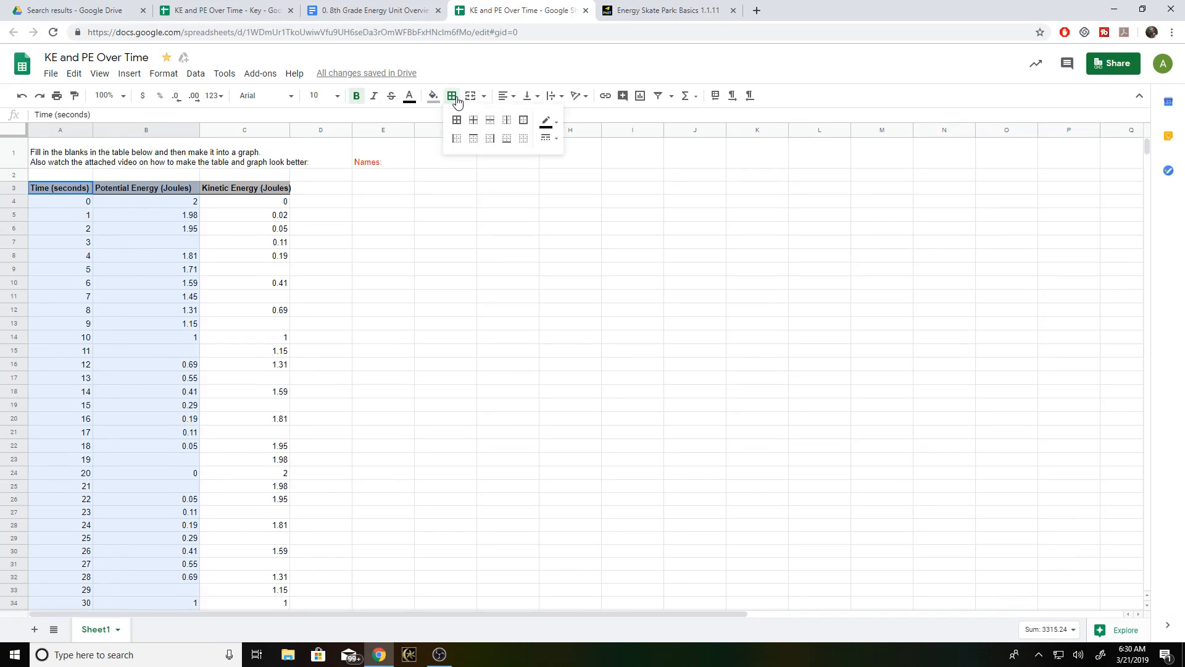
click(490, 139)
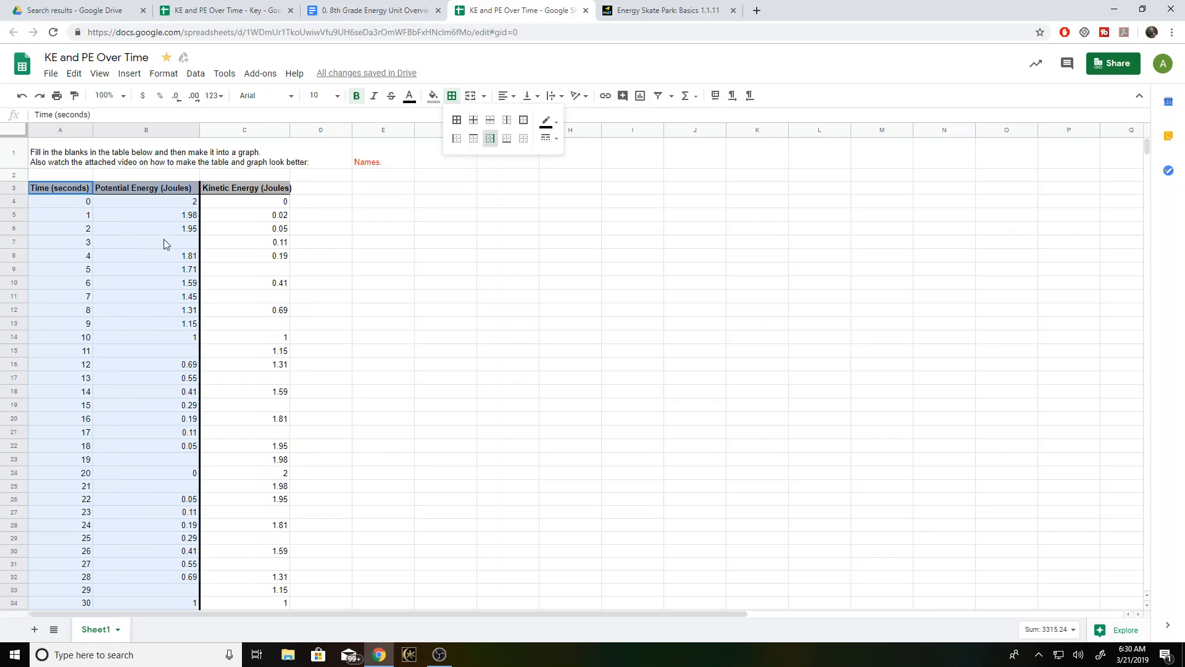
- Add a thick right border to the Time (seconds) column, cells A3:A84
click(68, 215)
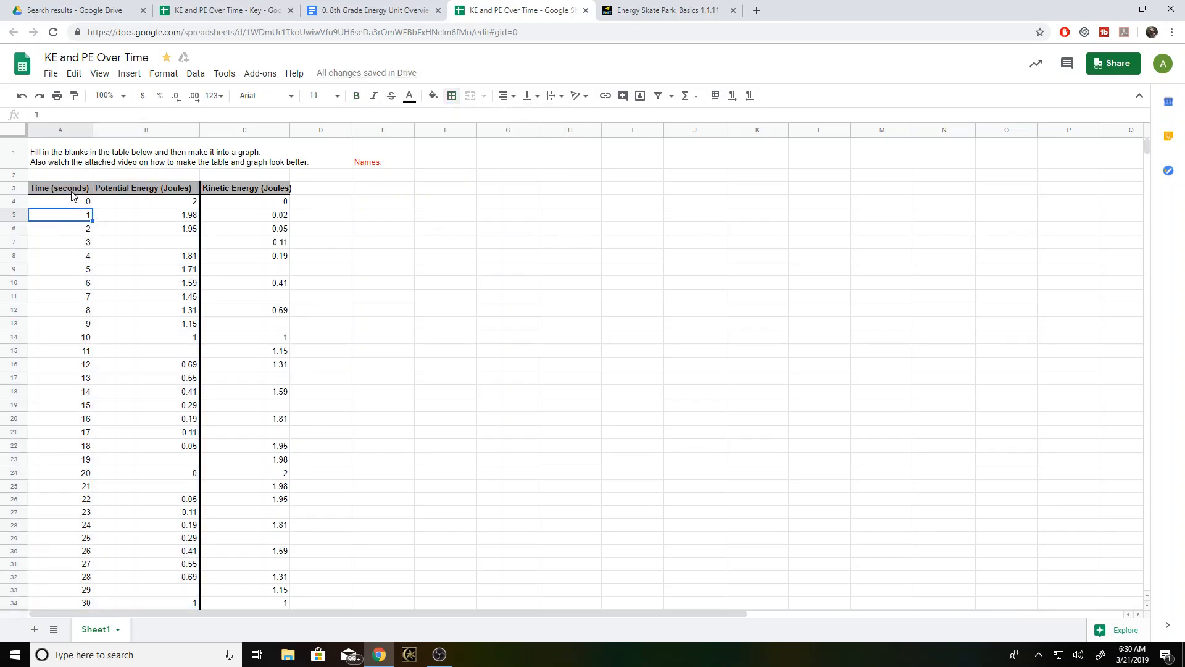
click(72, 191)
scroll(93, 259, down, 15)
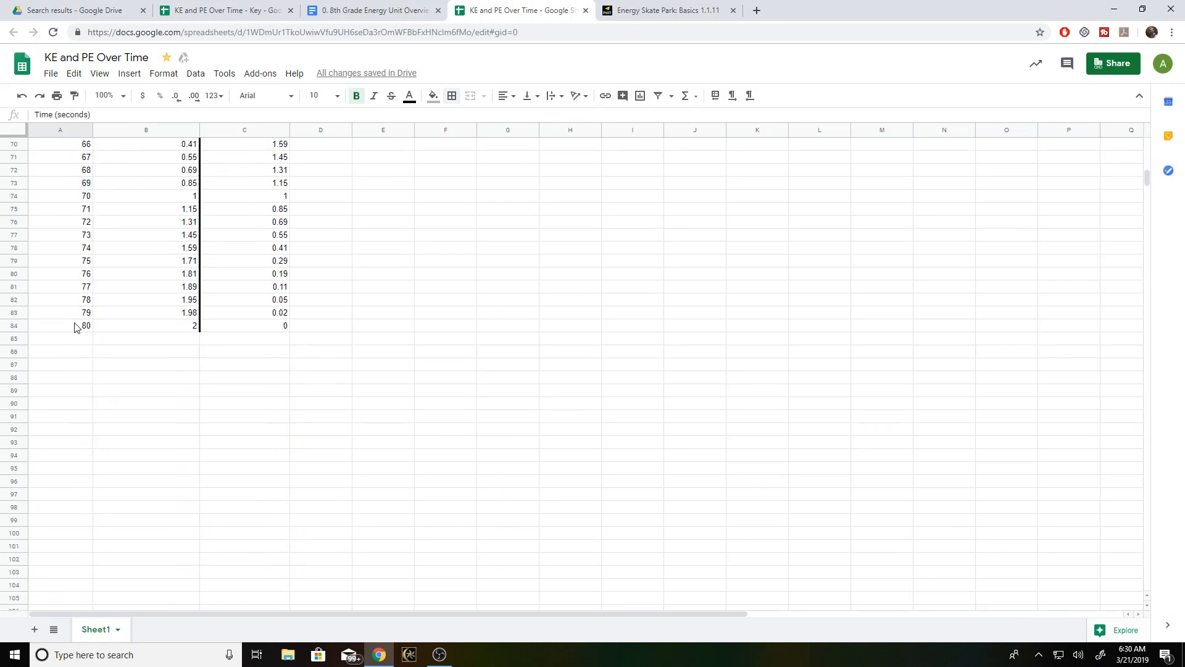
shift+click(74, 327)
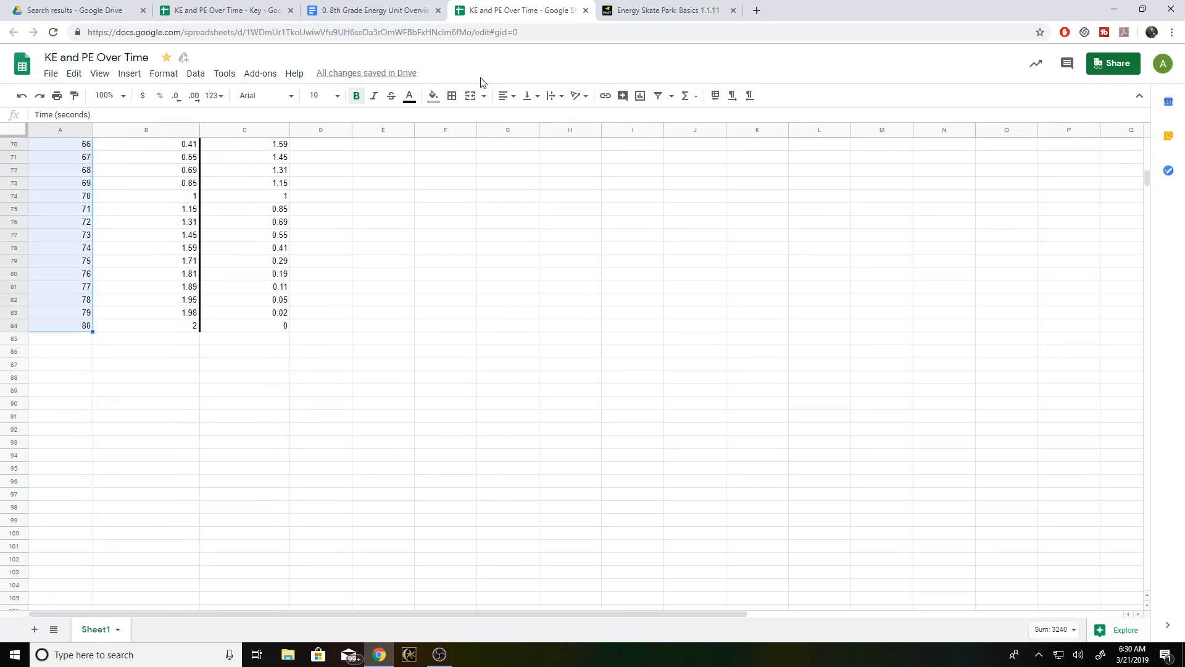
click(452, 101)
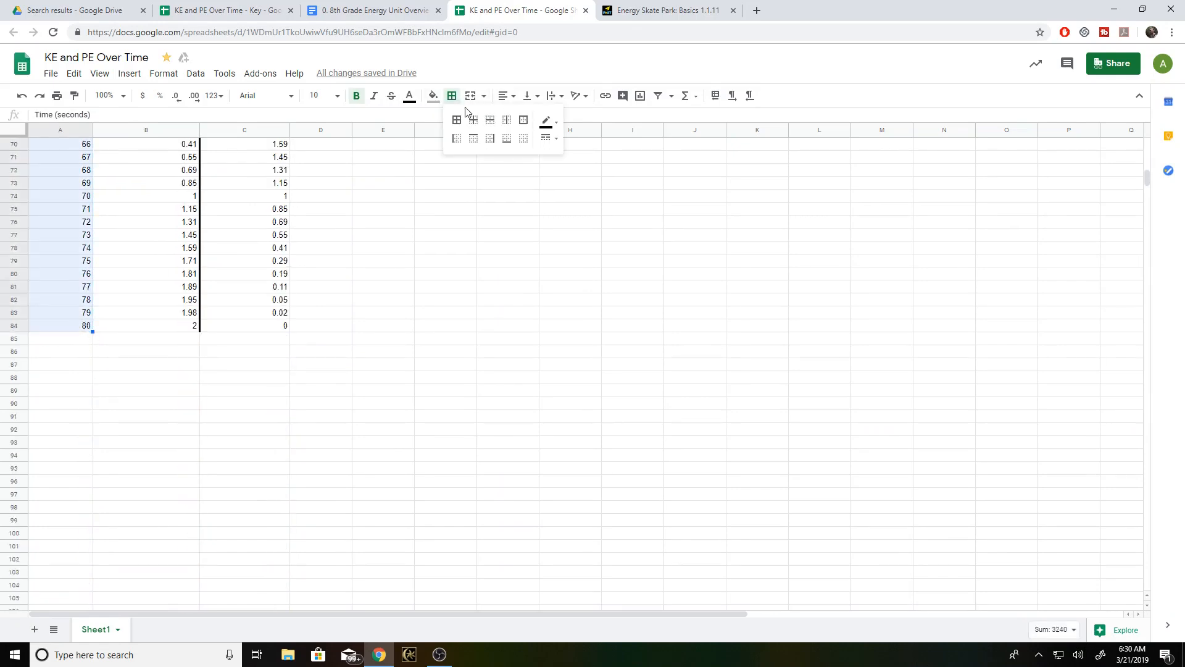
click(490, 138)
scroll(384, 279, up, 15)
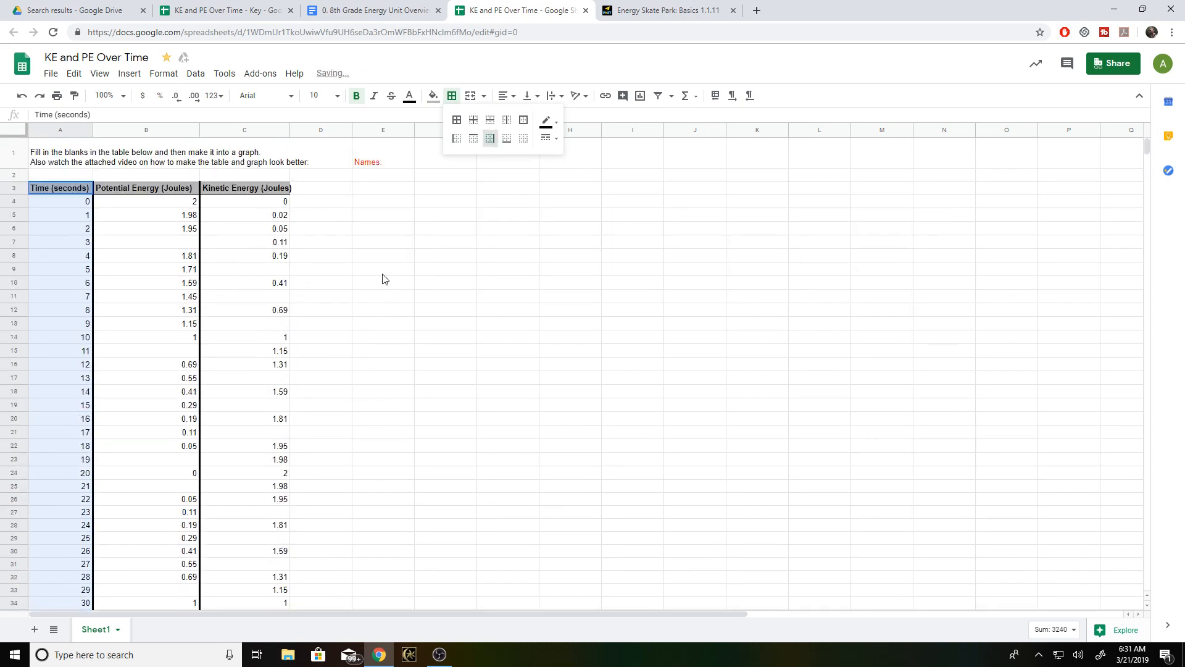
- Apply a thick bottom border to the header cells A3:C3
click(70, 193)
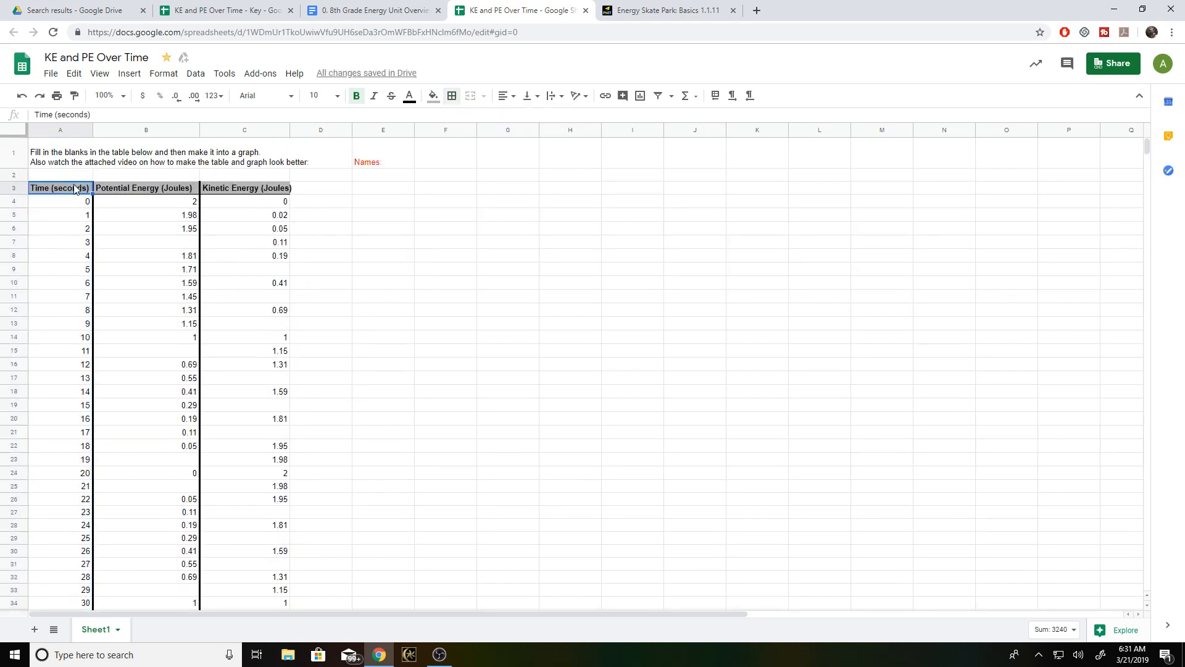
shift+click(227, 188)
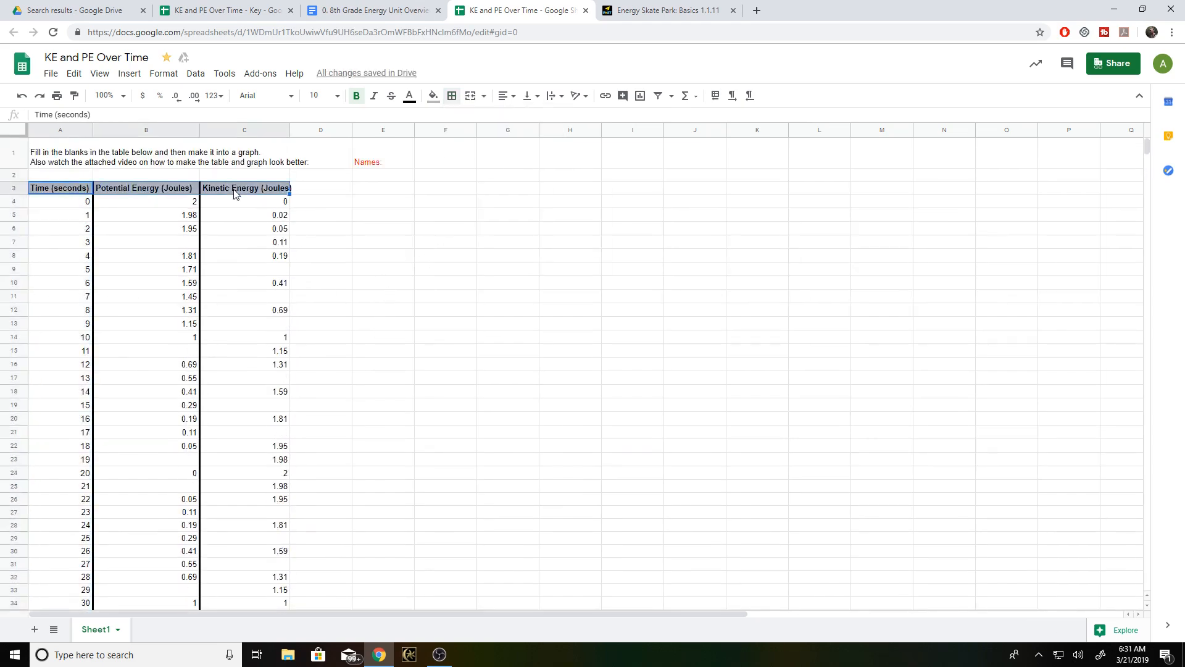
click(452, 99)
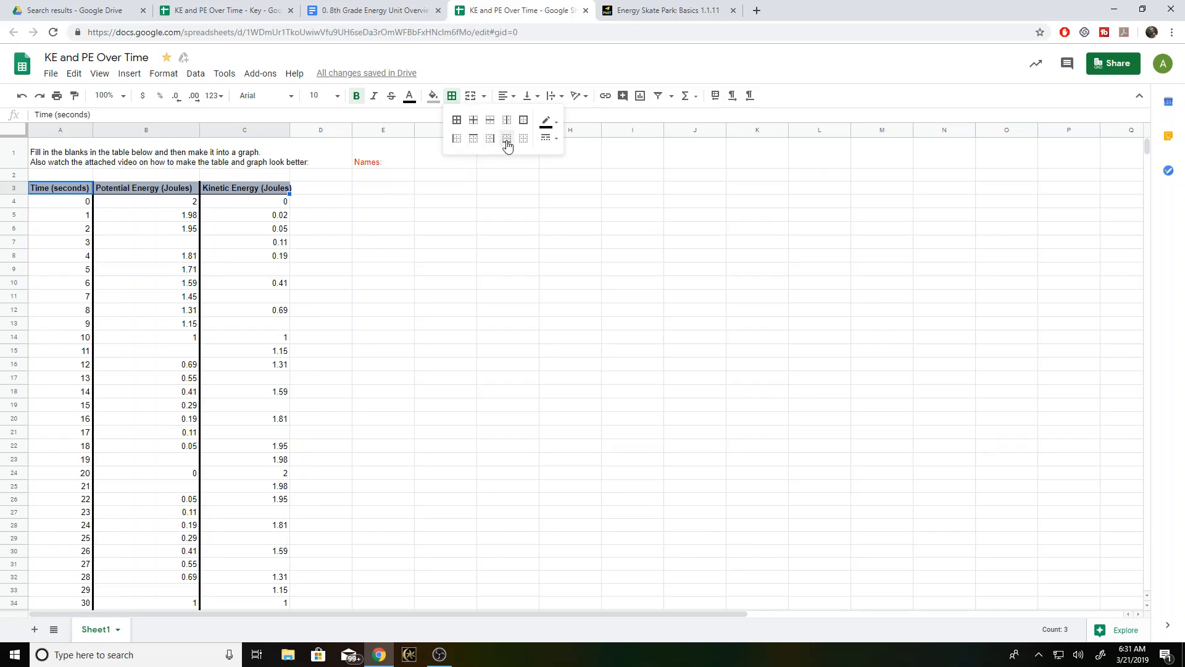
click(315, 216)
click(372, 270)
scroll(401, 277, down, 1)
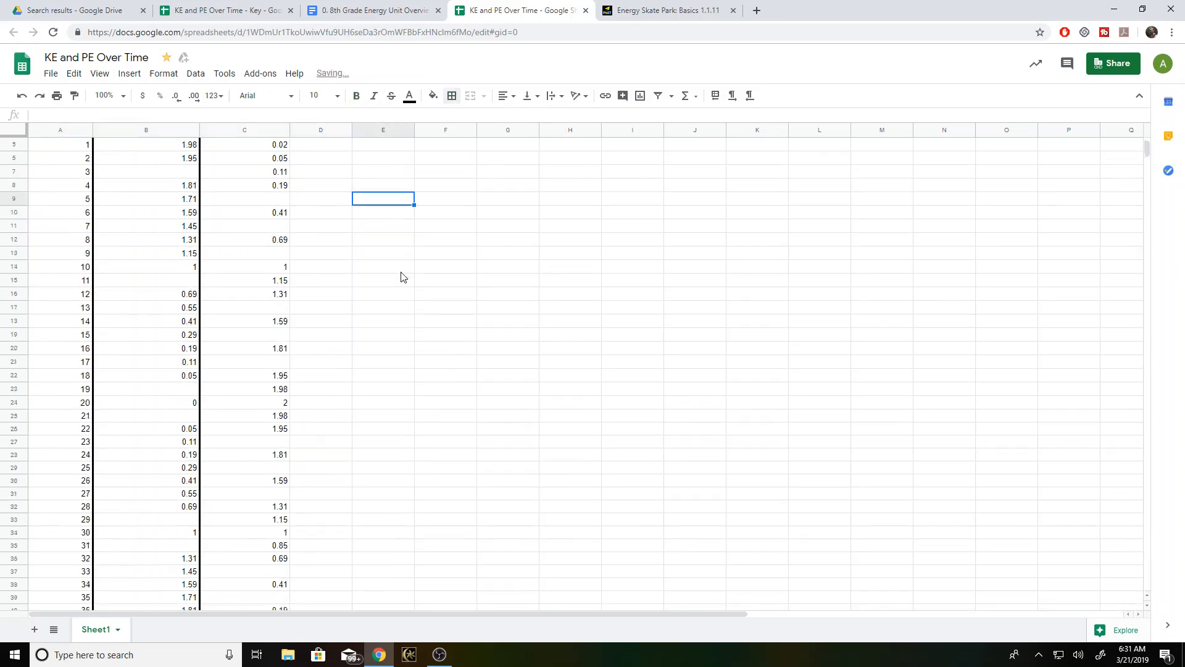
scroll(402, 278, down, 12)
scroll(366, 304, up, 8)
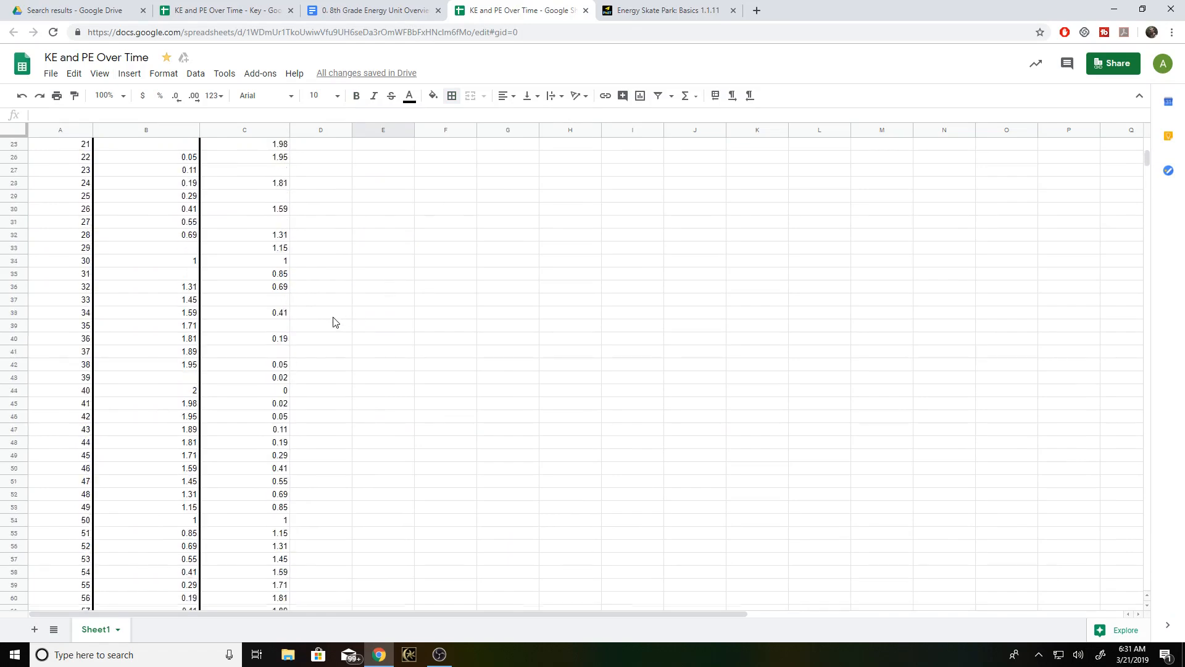
scroll(333, 321, up, 6)
- Fill the data cells A4:C84 below the header row with light gray
click(59, 207)
scroll(202, 295, down, 6)
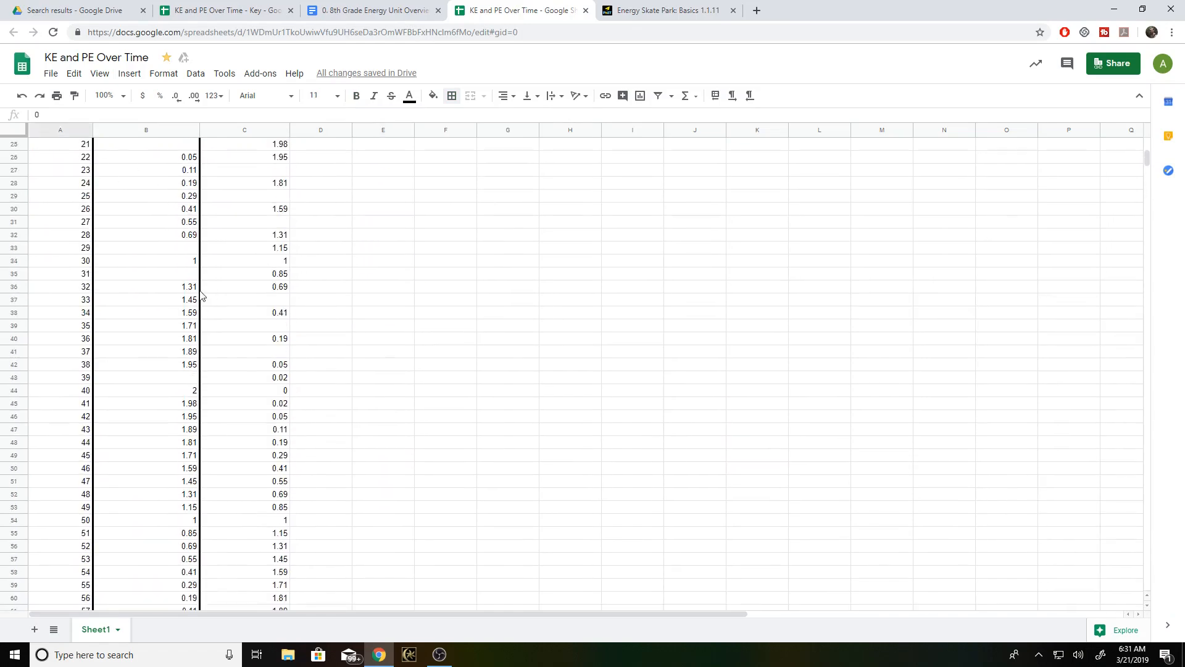
scroll(217, 302, down, 9)
shift+click(259, 429)
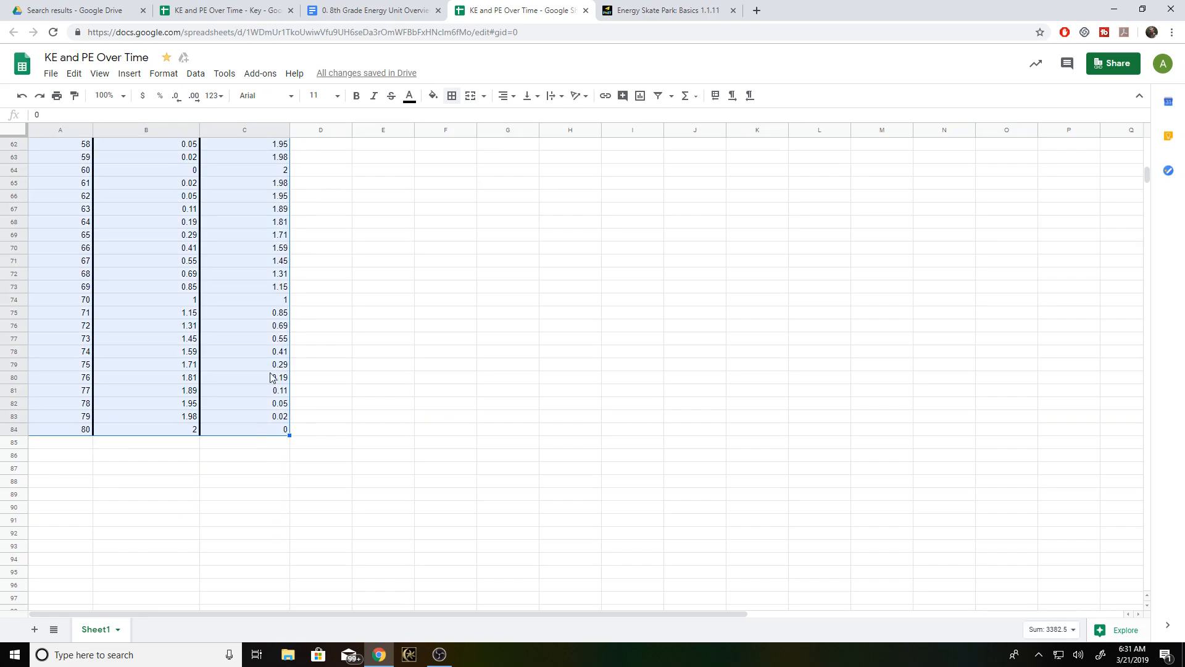
scroll(360, 233, up, 15)
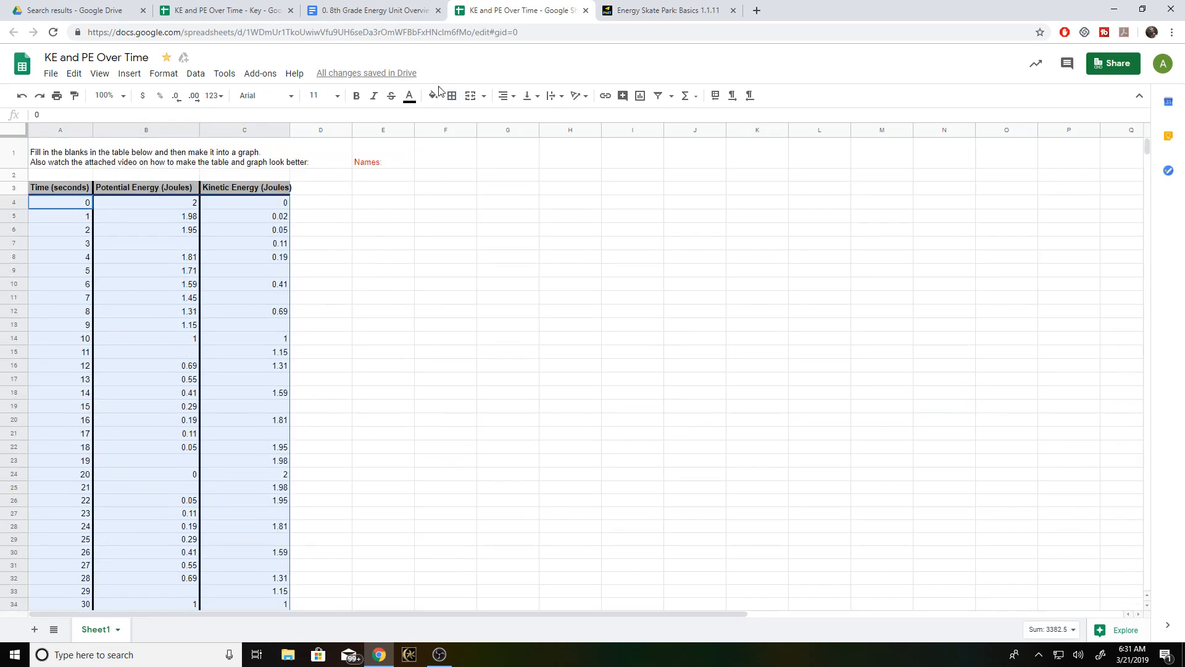
click(435, 94)
click(516, 136)
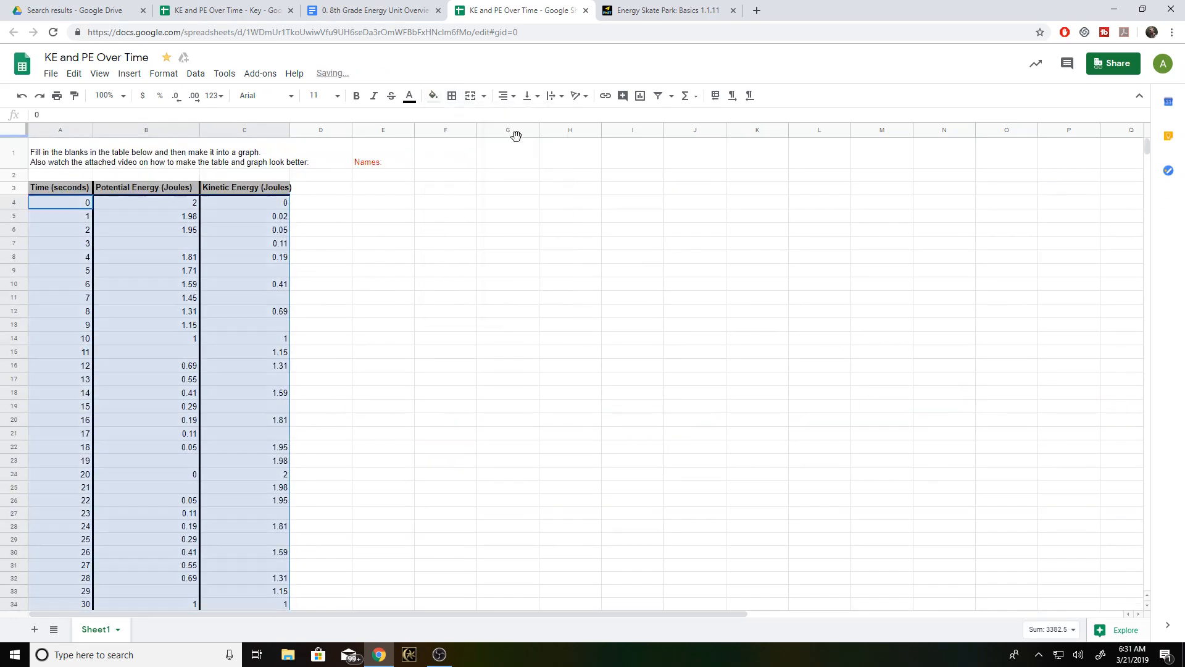
click(391, 289)
scroll(324, 269, down, 3)
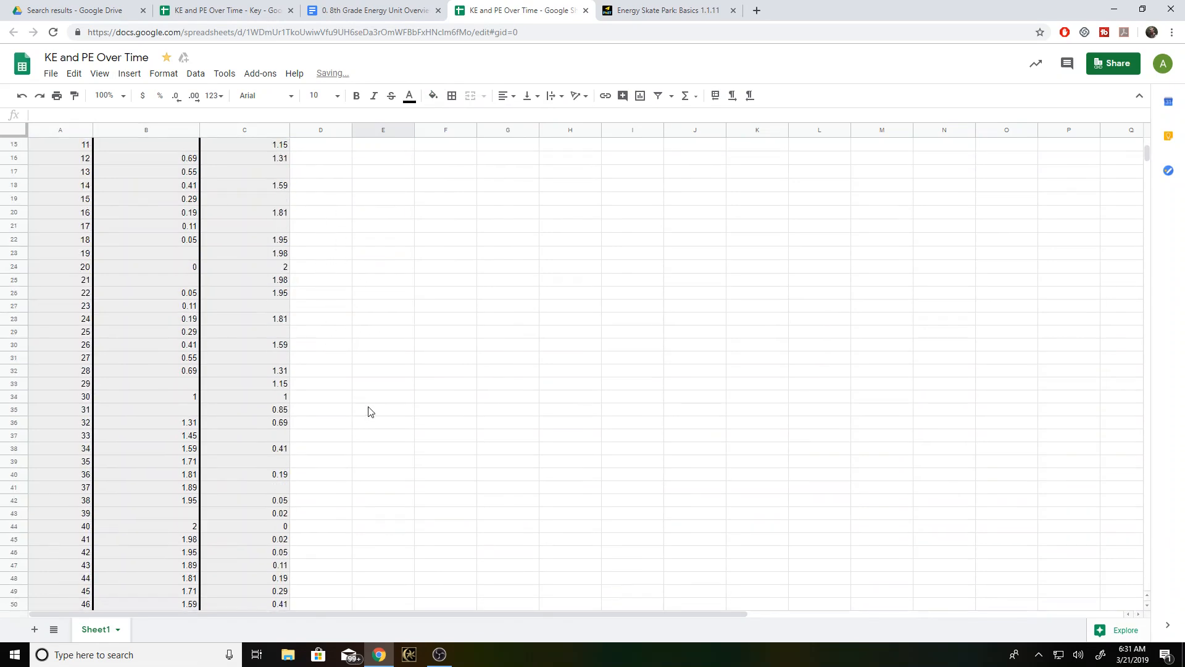
scroll(365, 413, down, 8)
scroll(371, 423, up, 10)
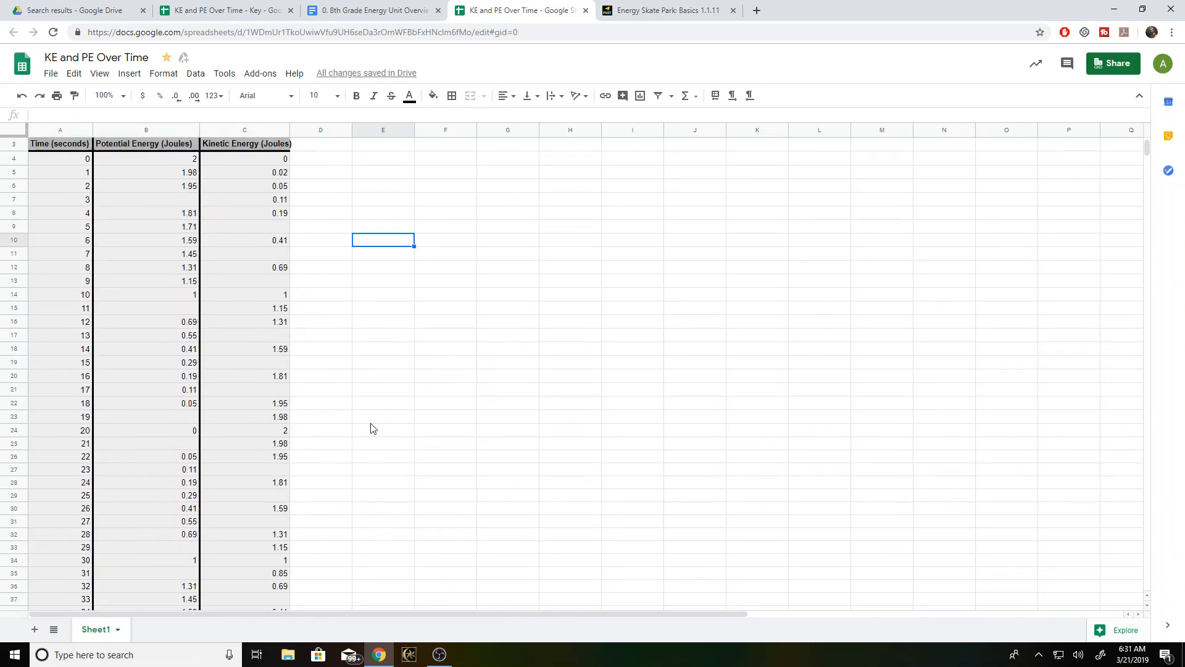
scroll(372, 428, up, 2)
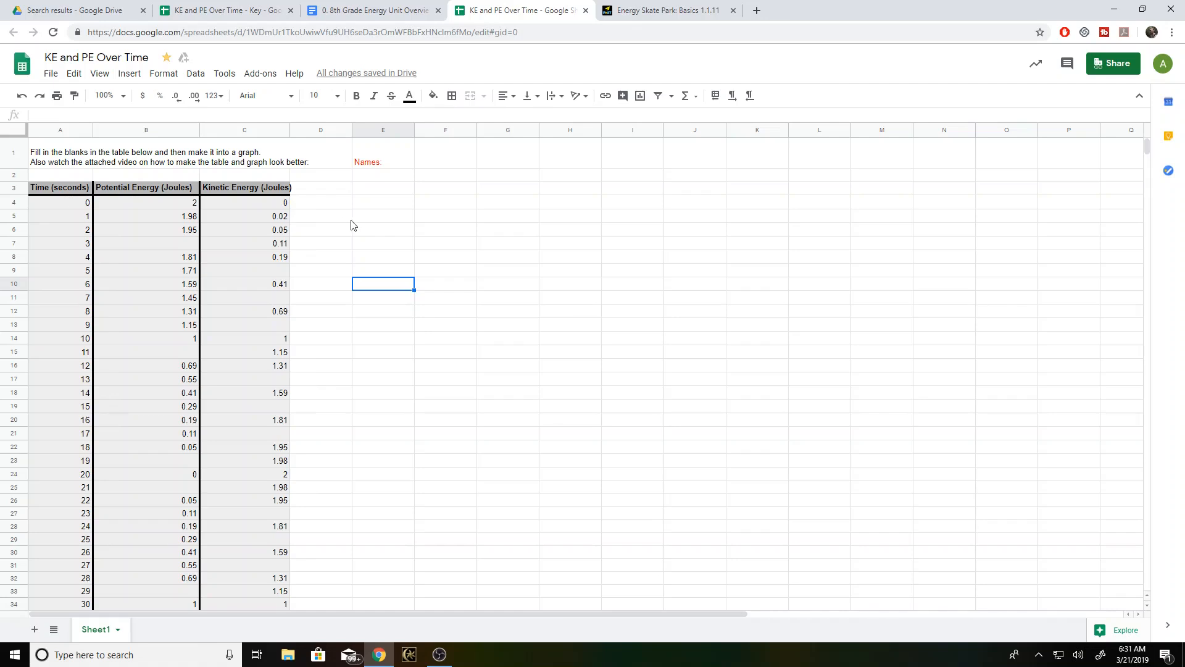
click(72, 208)
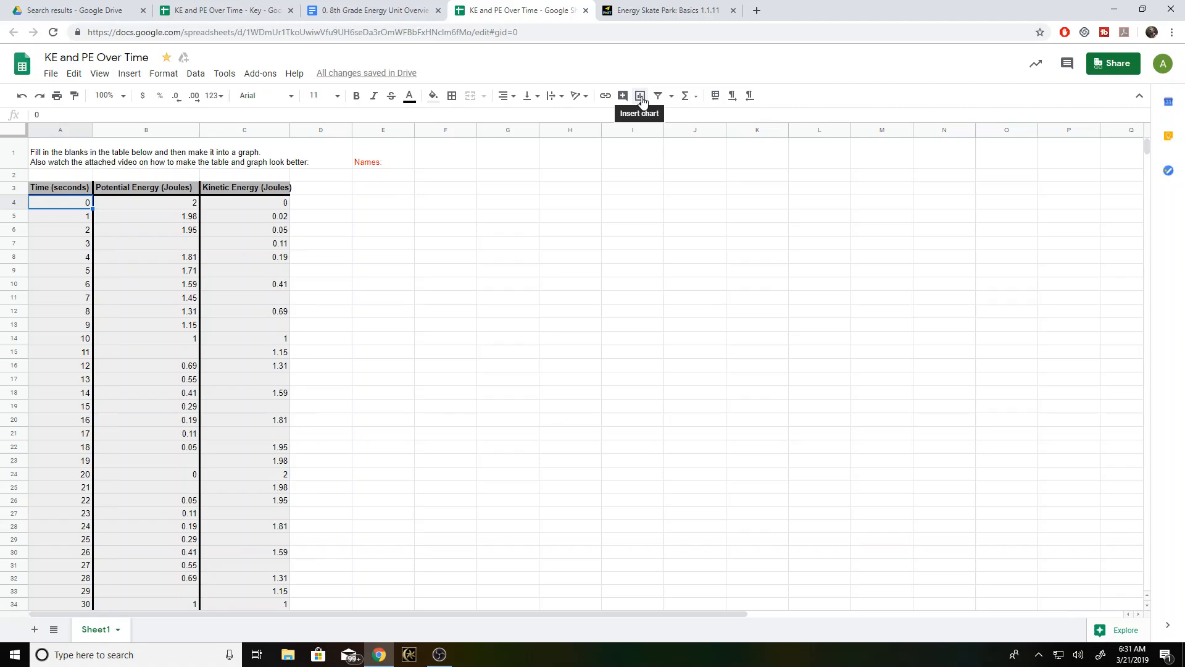
click(129, 76)
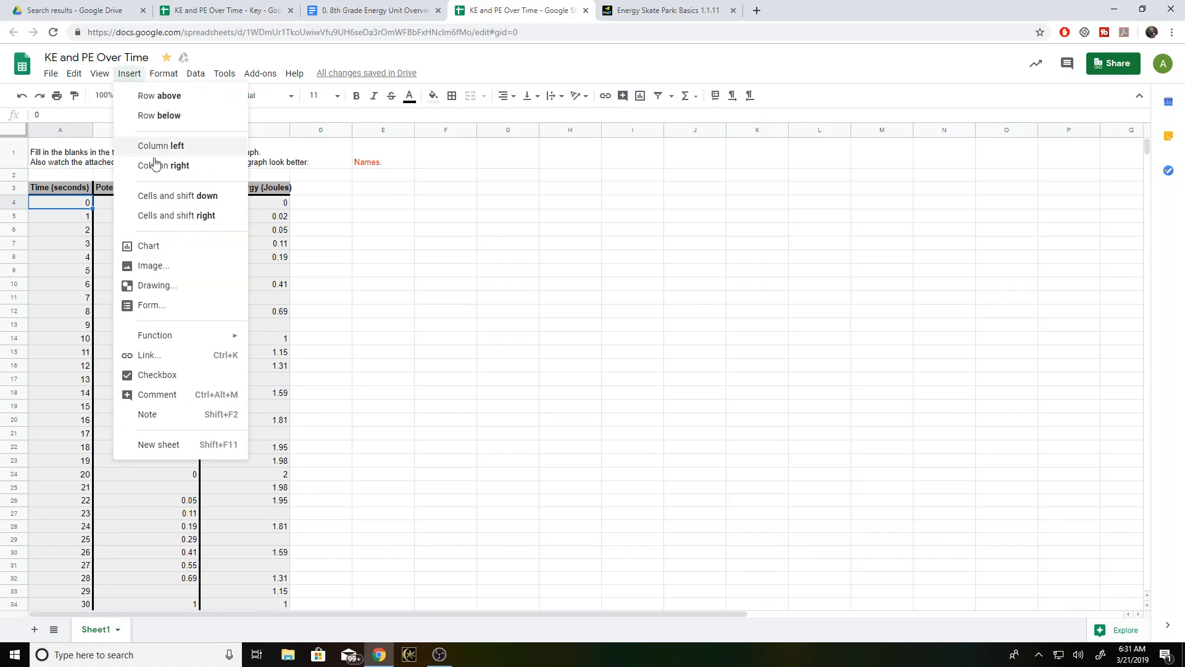
click(526, 203)
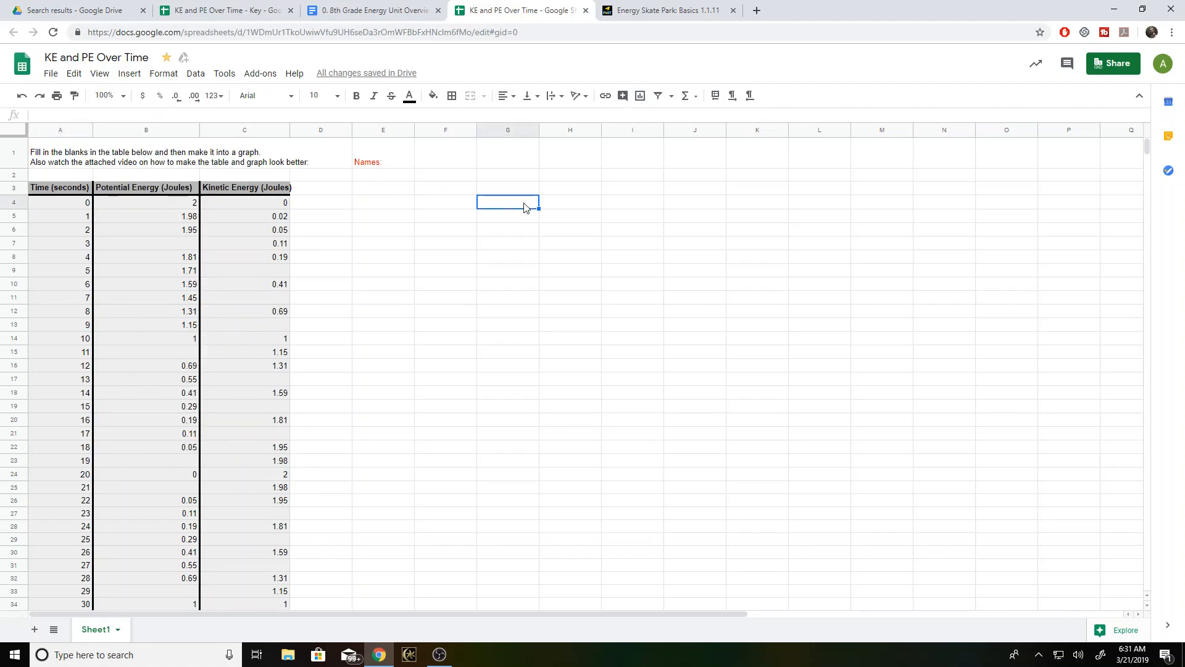
click(641, 98)
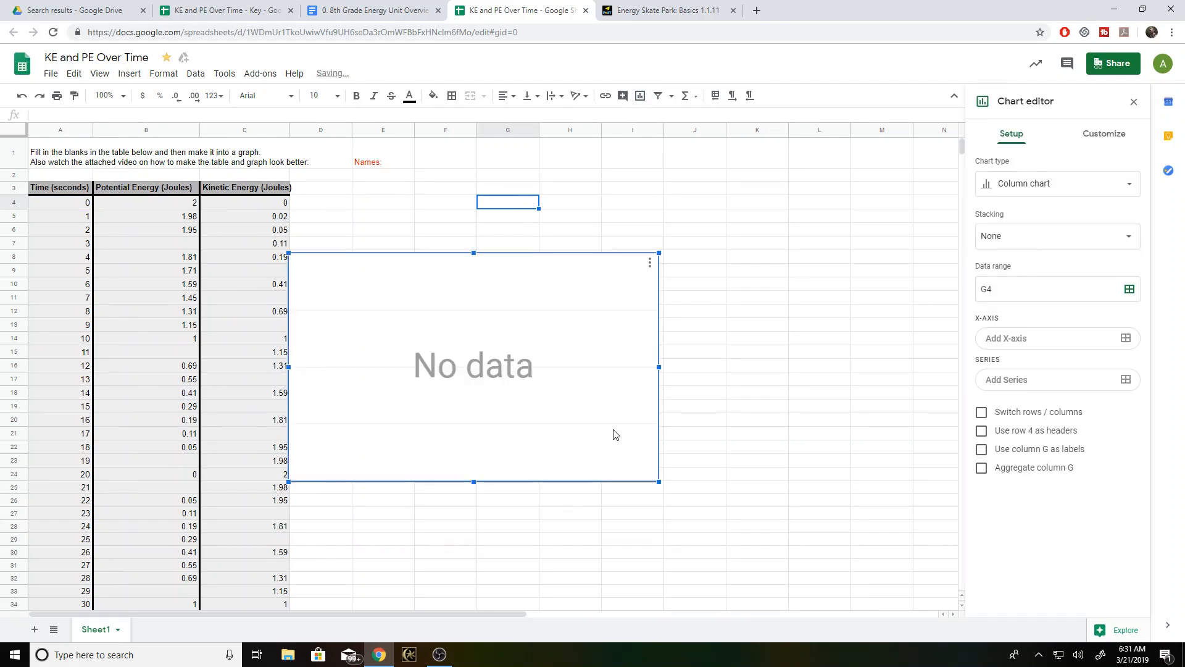
key(Delete)
click(494, 325)
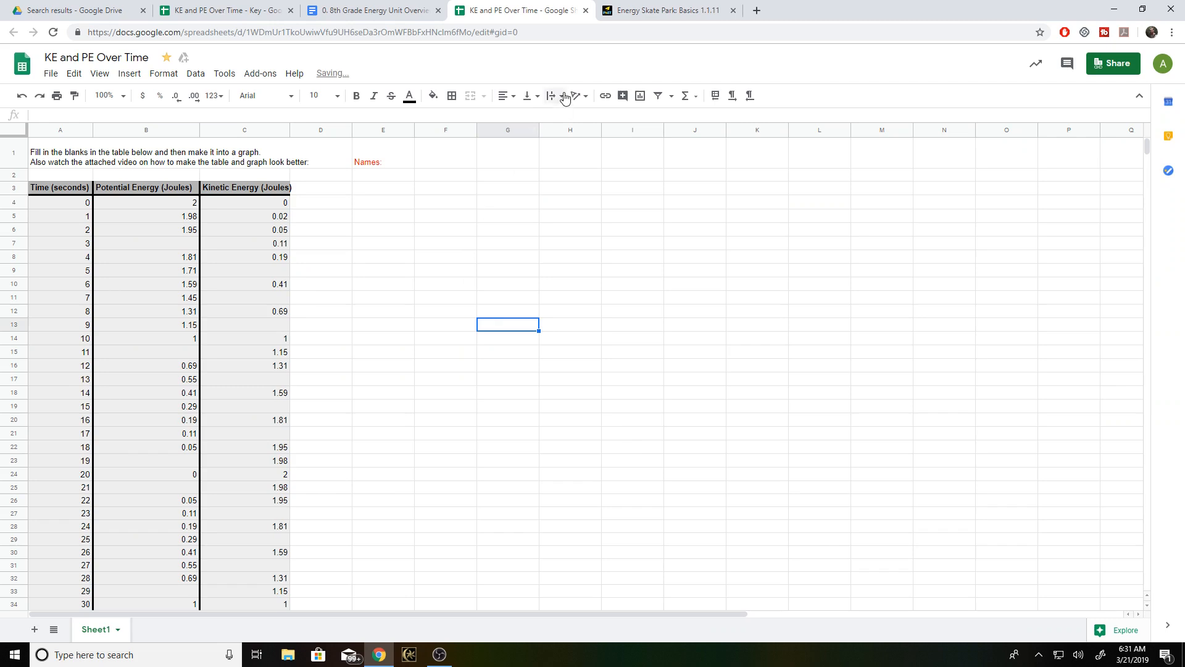
click(641, 96)
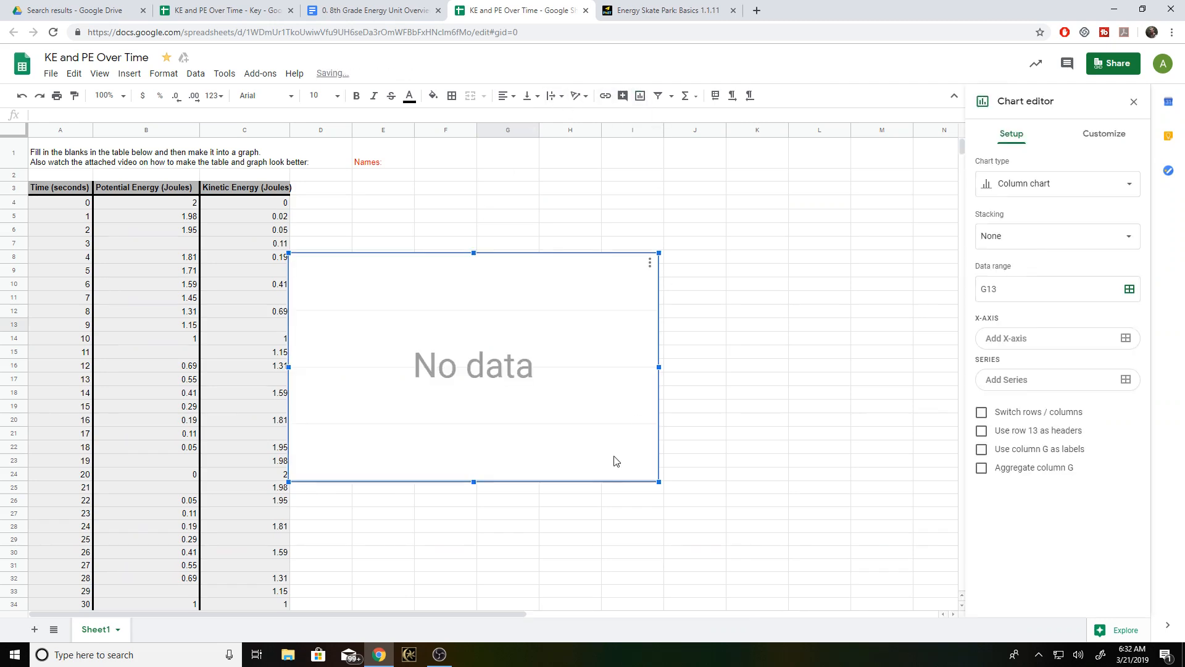
key(Delete)
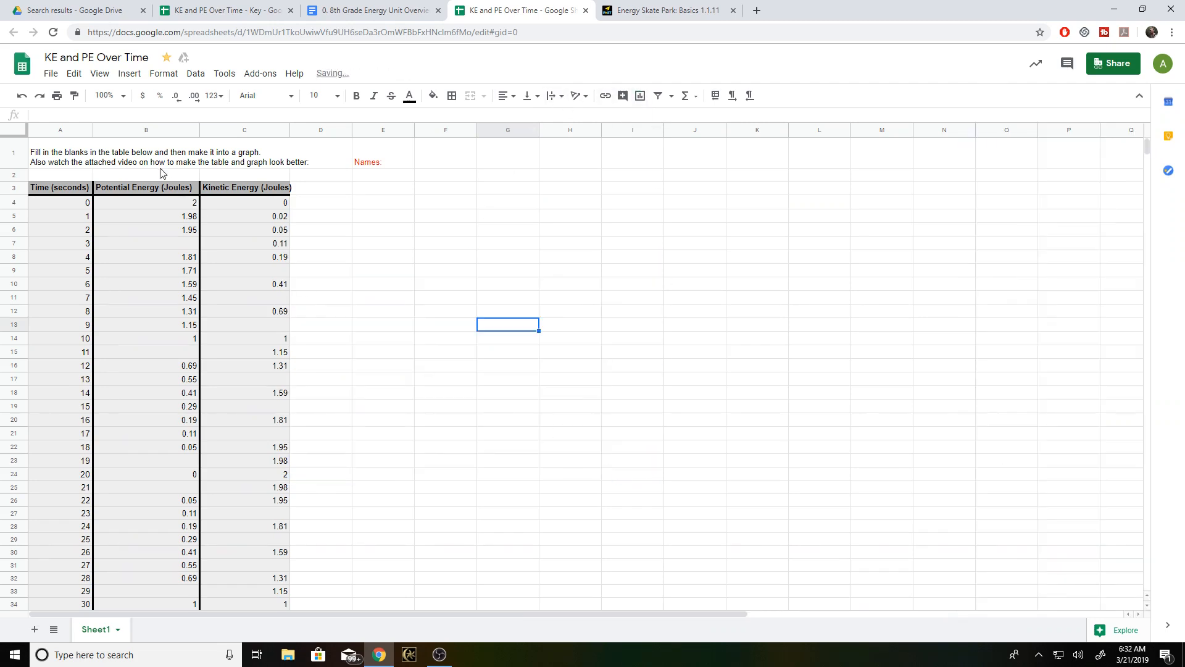
- Insert a line chart from the whole table, headers included, using the range A3:C84
click(56, 185)
scroll(288, 328, down, 14)
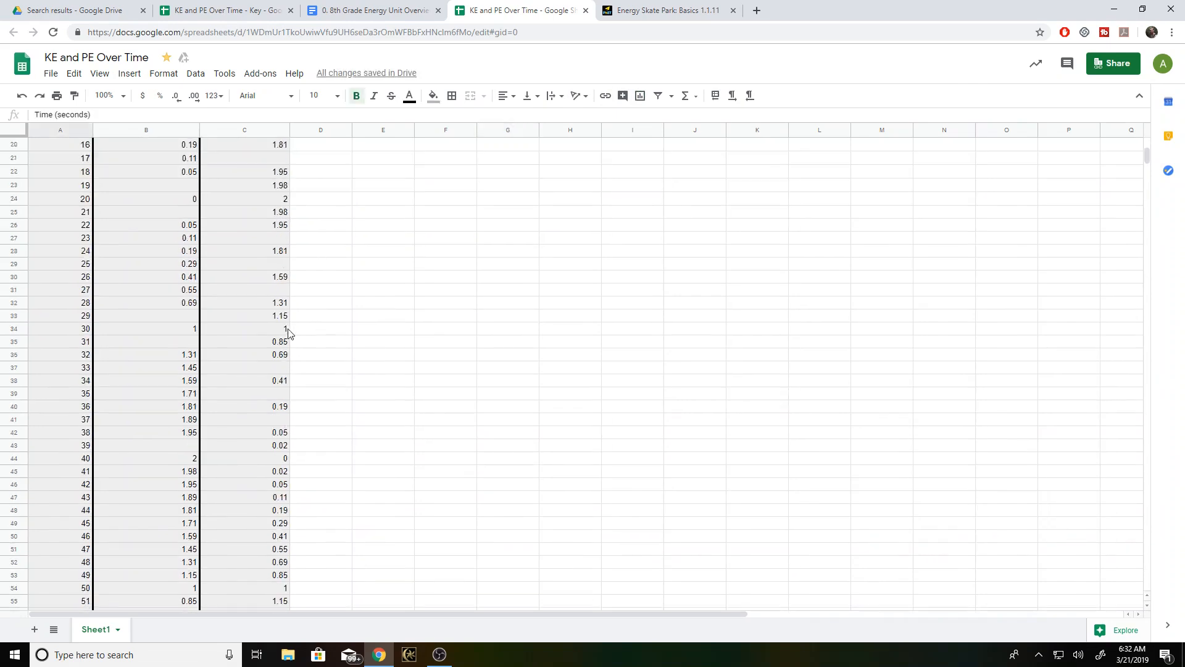
shift+click(265, 390)
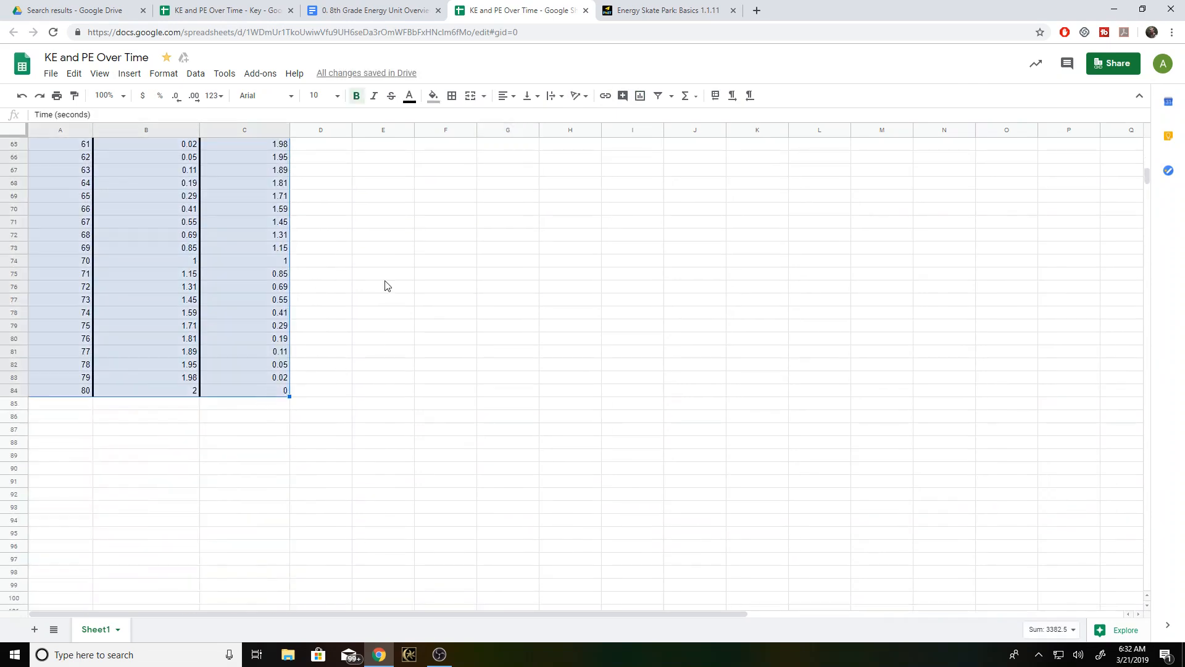
click(641, 97)
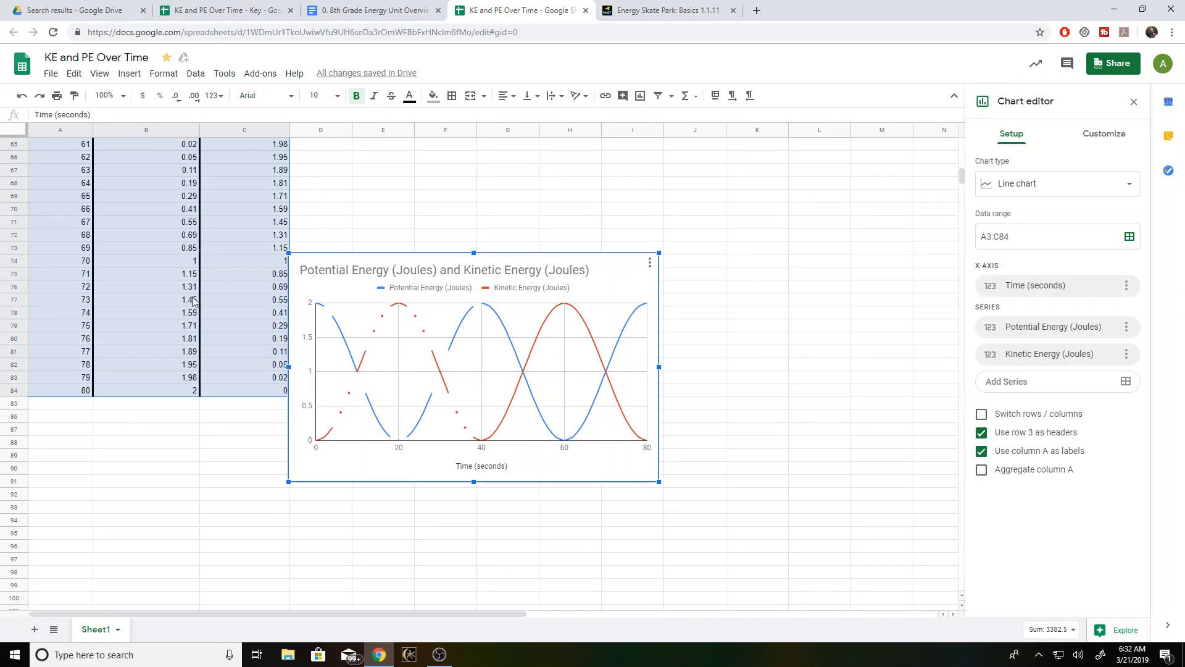
scroll(191, 299, down, 4)
scroll(201, 435, up, 5)
scroll(212, 439, up, 10)
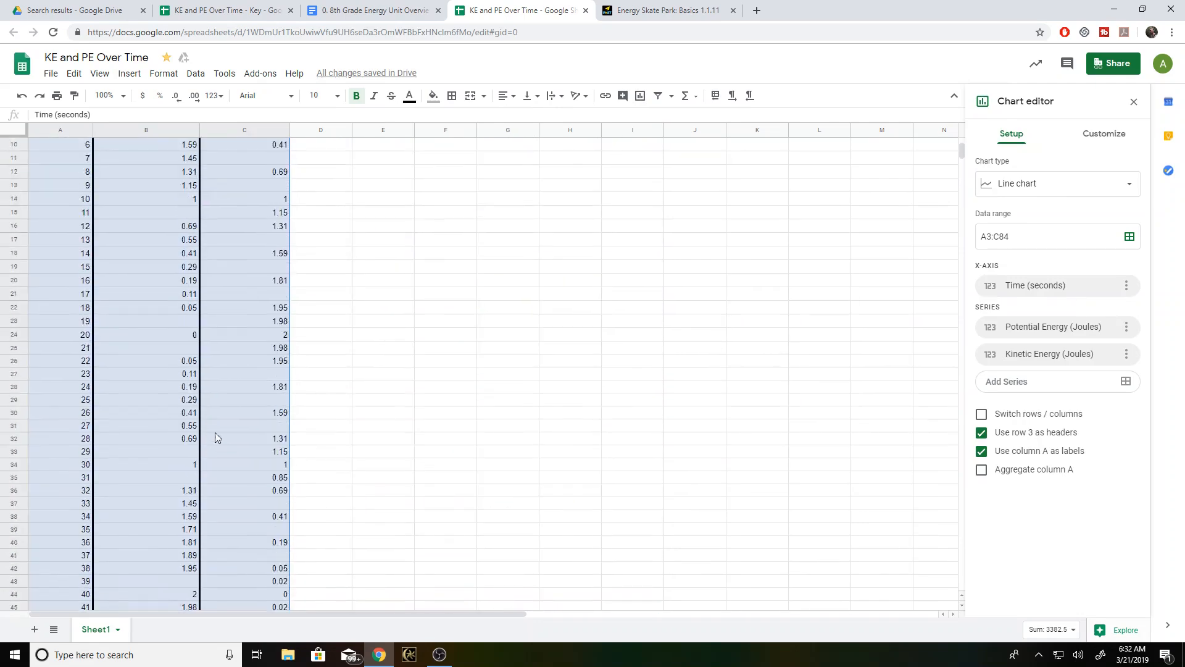
scroll(269, 445, down, 8)
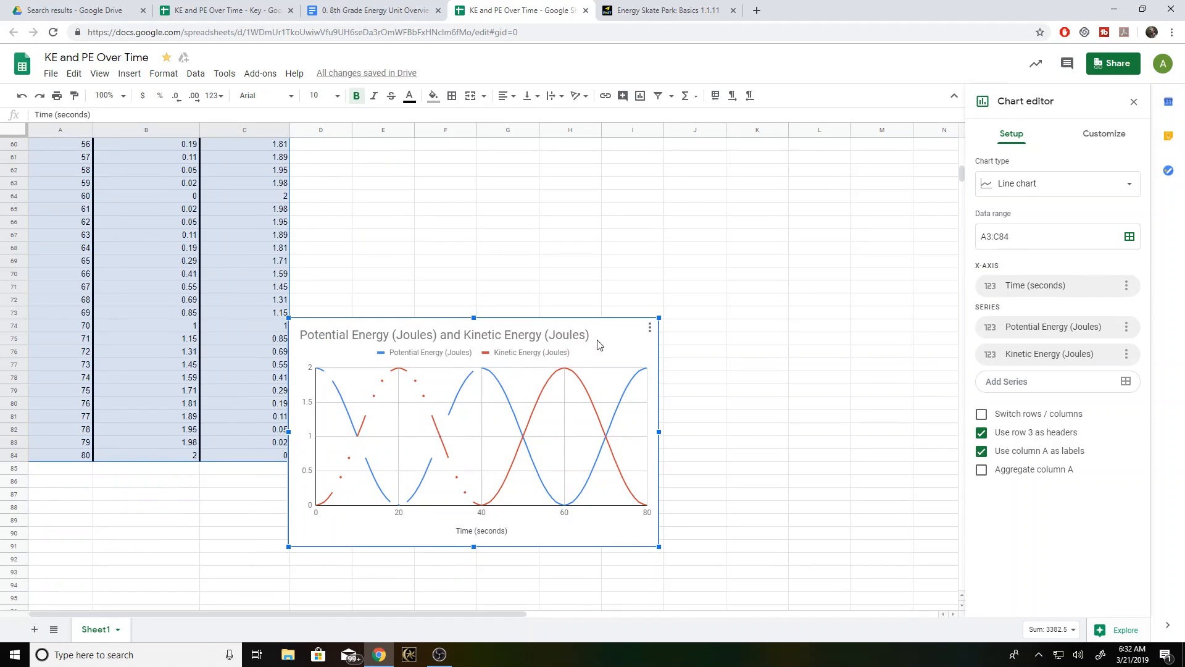
- Move the line chart up beside the top of the data table, with its upper edge near the header row
drag(614, 353, 637, 166)
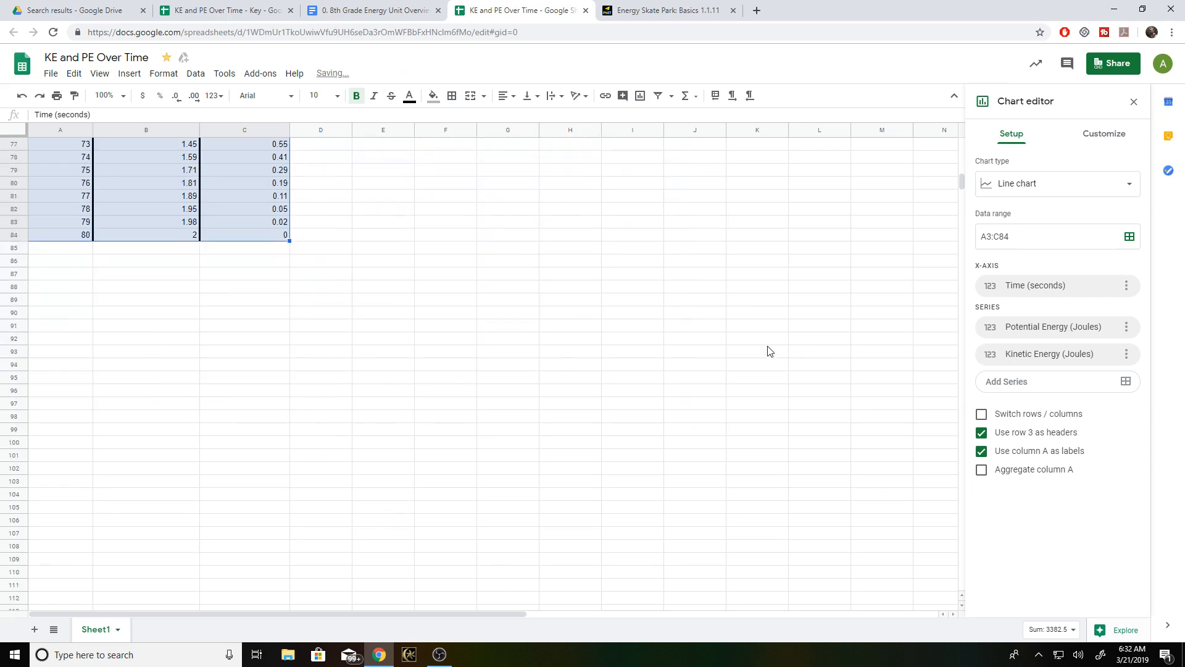
scroll(757, 363, up, 4)
drag(630, 377, 620, 15)
scroll(649, 383, up, 8)
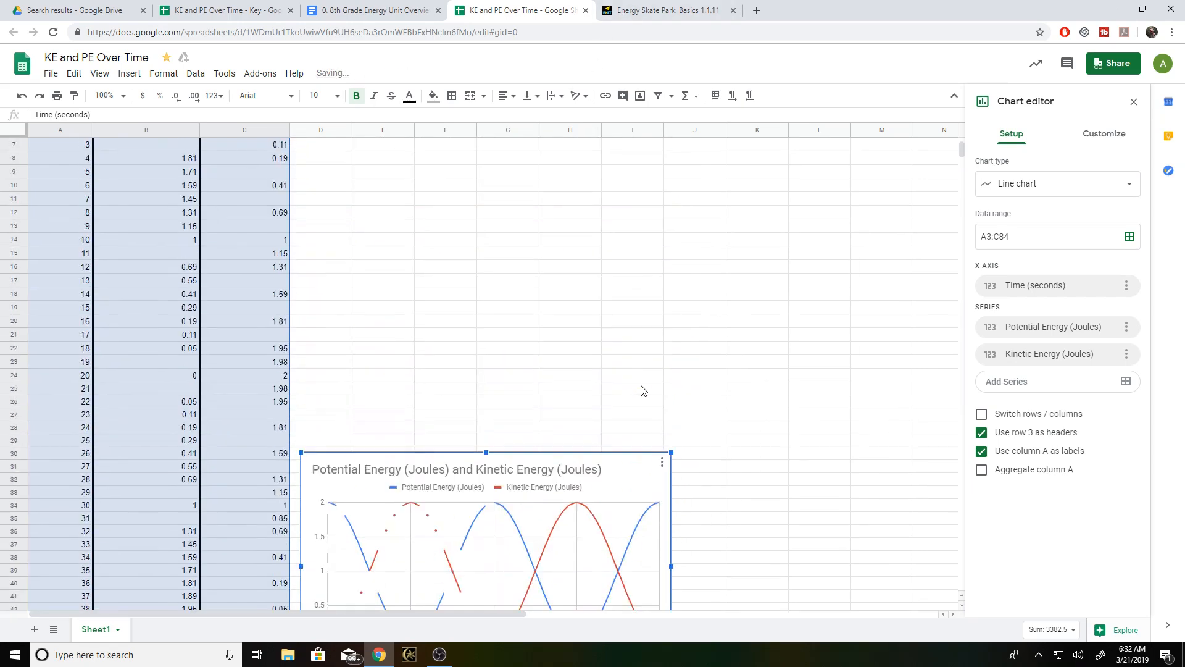
drag(623, 494, 623, 118)
scroll(796, 389, up, 3)
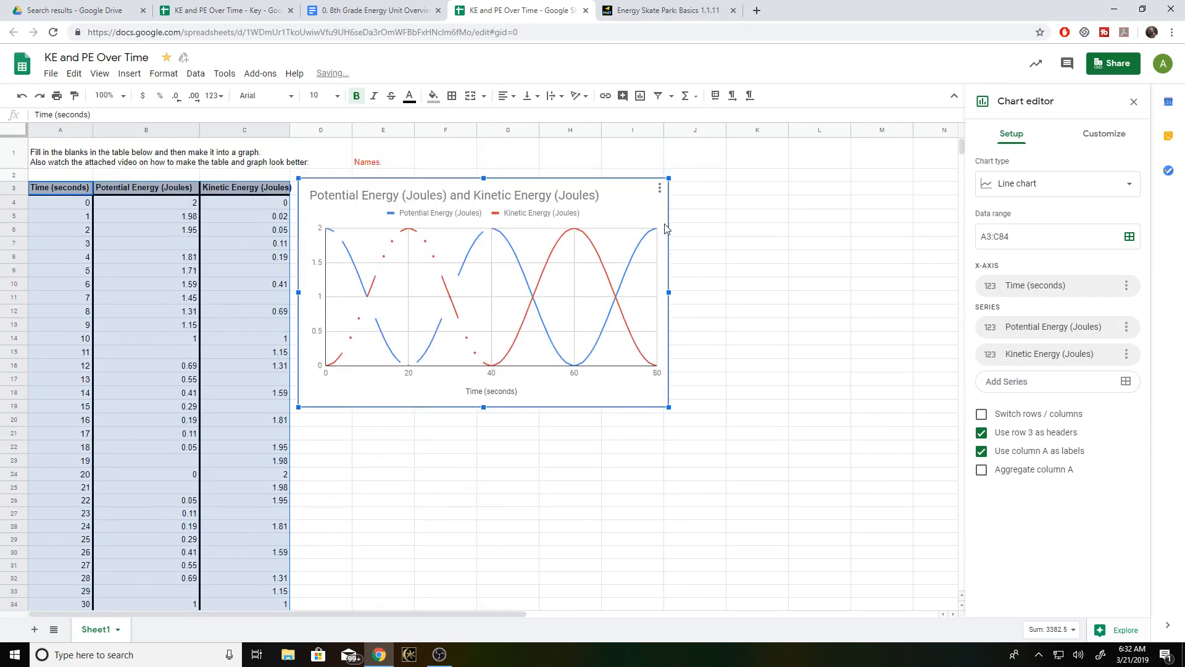
- Change the chart title to "Energy of a Swinging Pendulum"
double_click(594, 195)
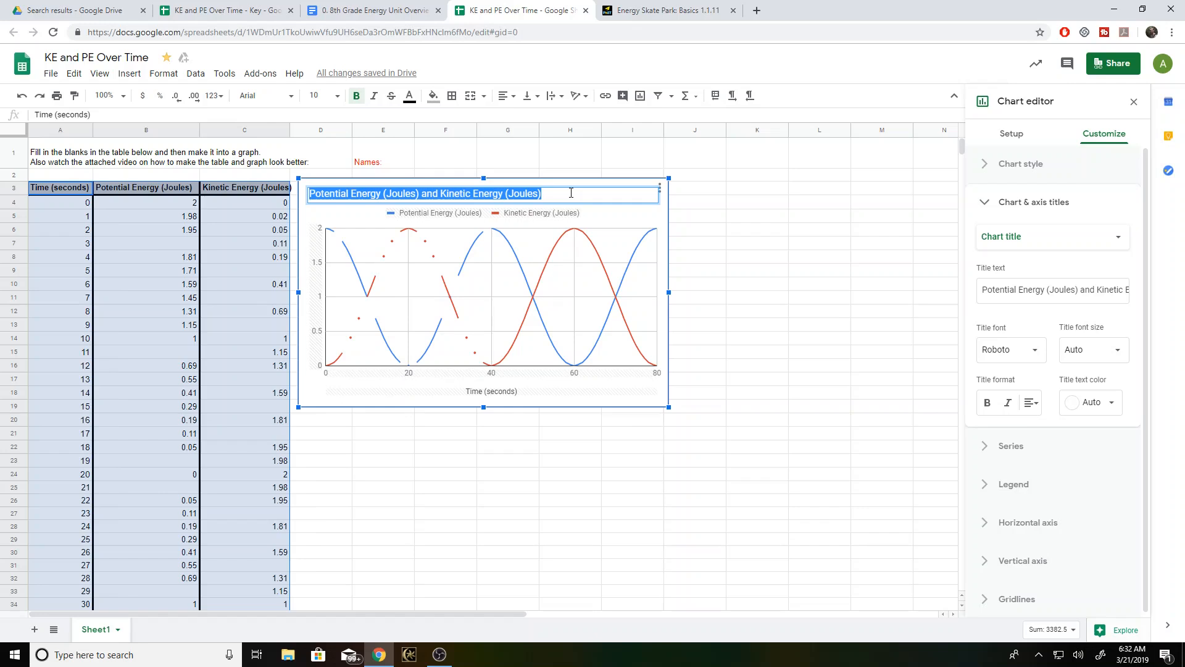
text(Energy of a Swinging Pendulum)
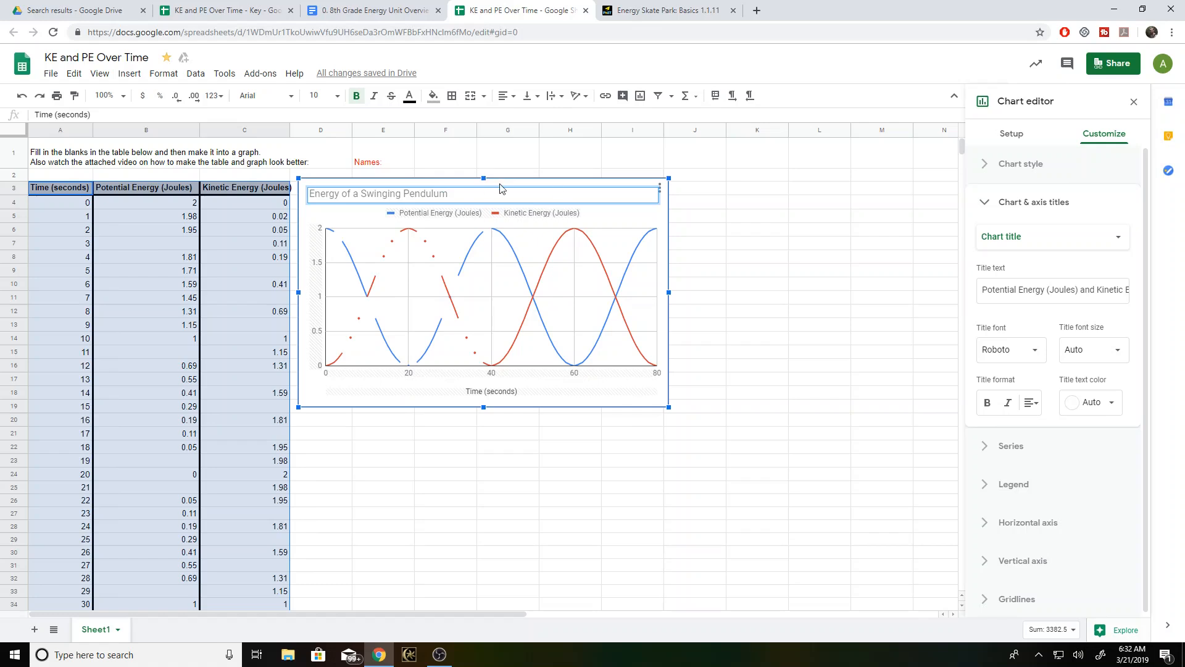
click(630, 216)
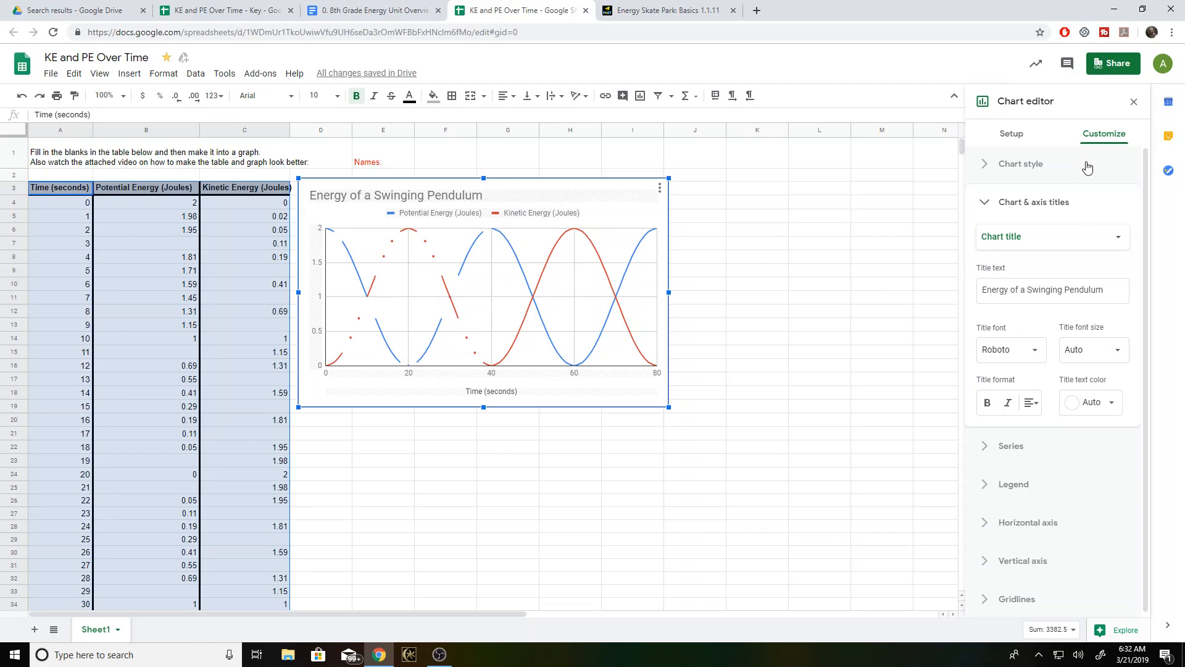
- Add the vertical axis title "Energy (Joules)" to the chart
click(1072, 175)
click(1072, 175)
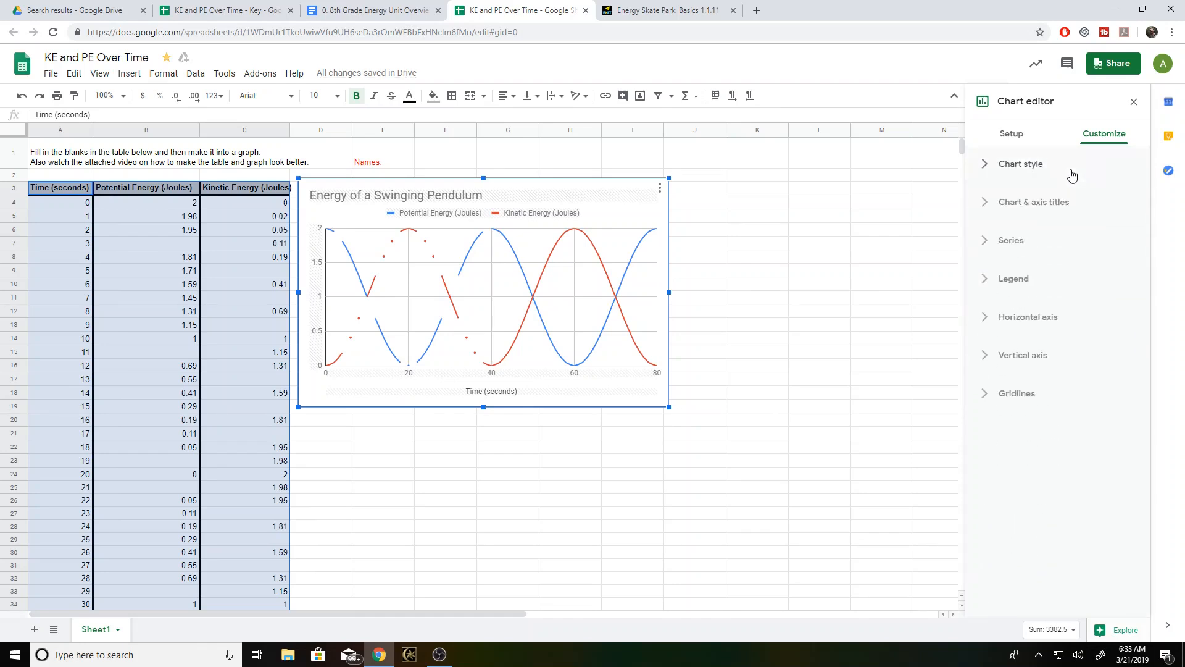
click(1068, 208)
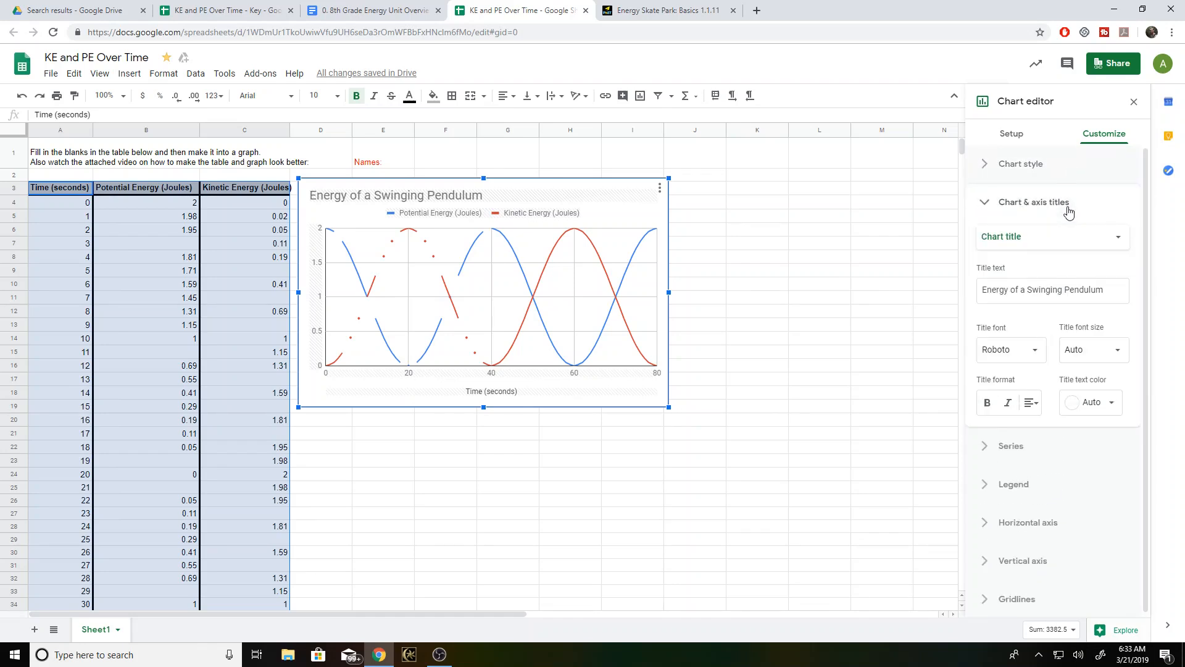
click(1058, 239)
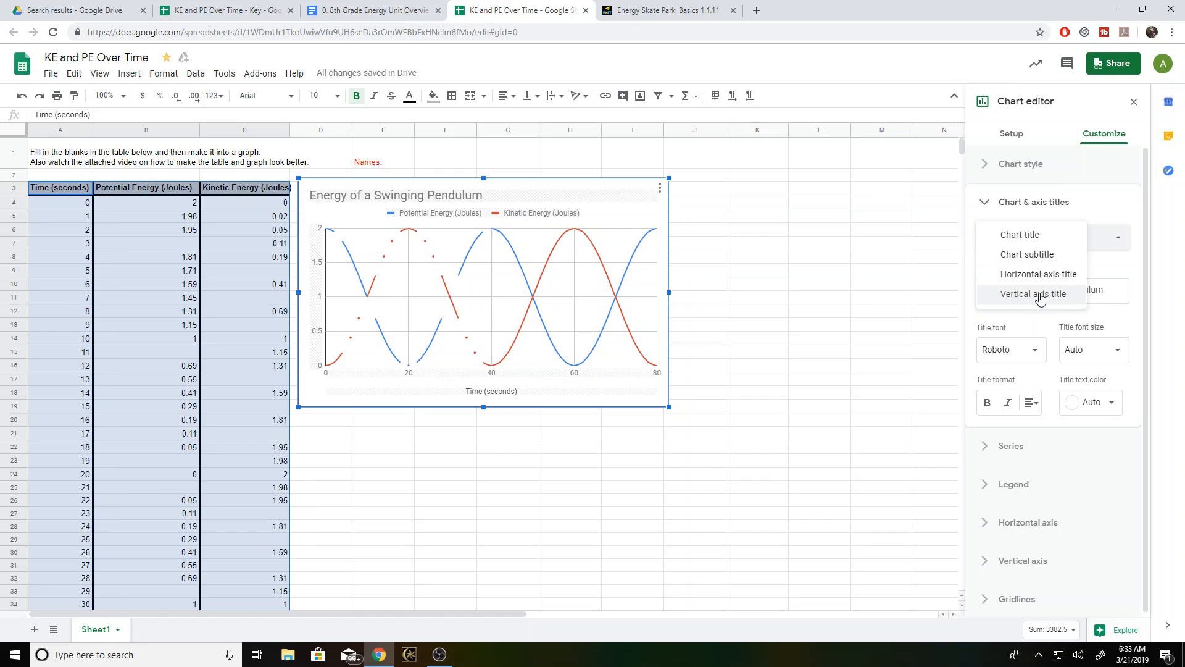
click(1071, 298)
click(1030, 291)
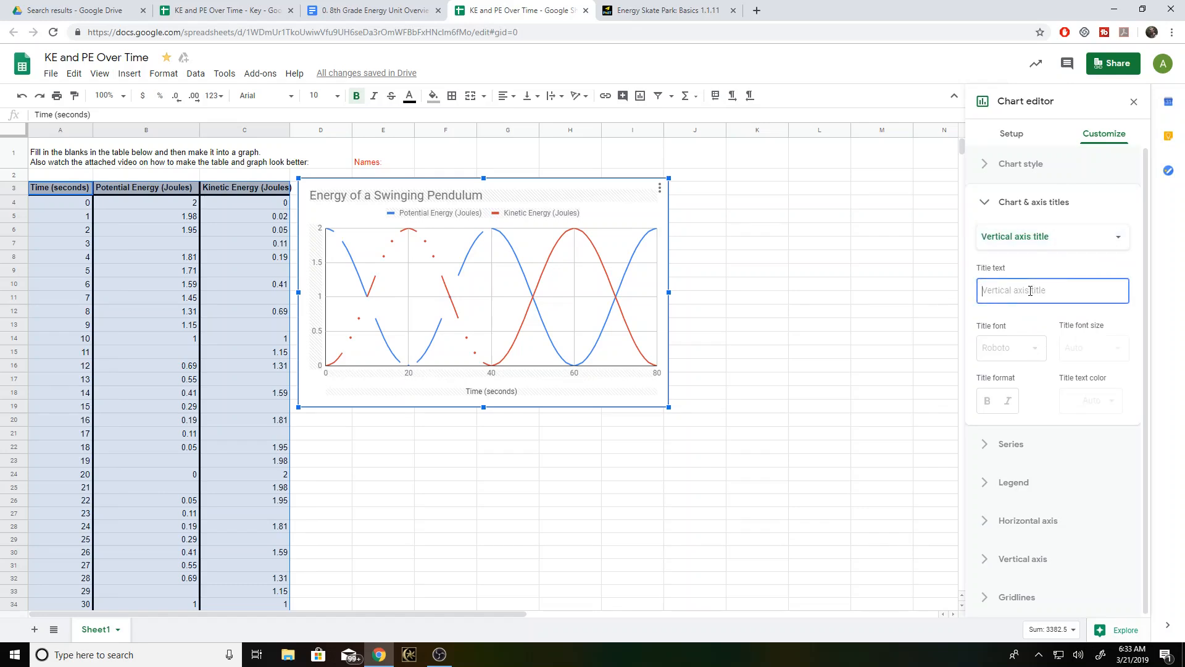
text(Energy)
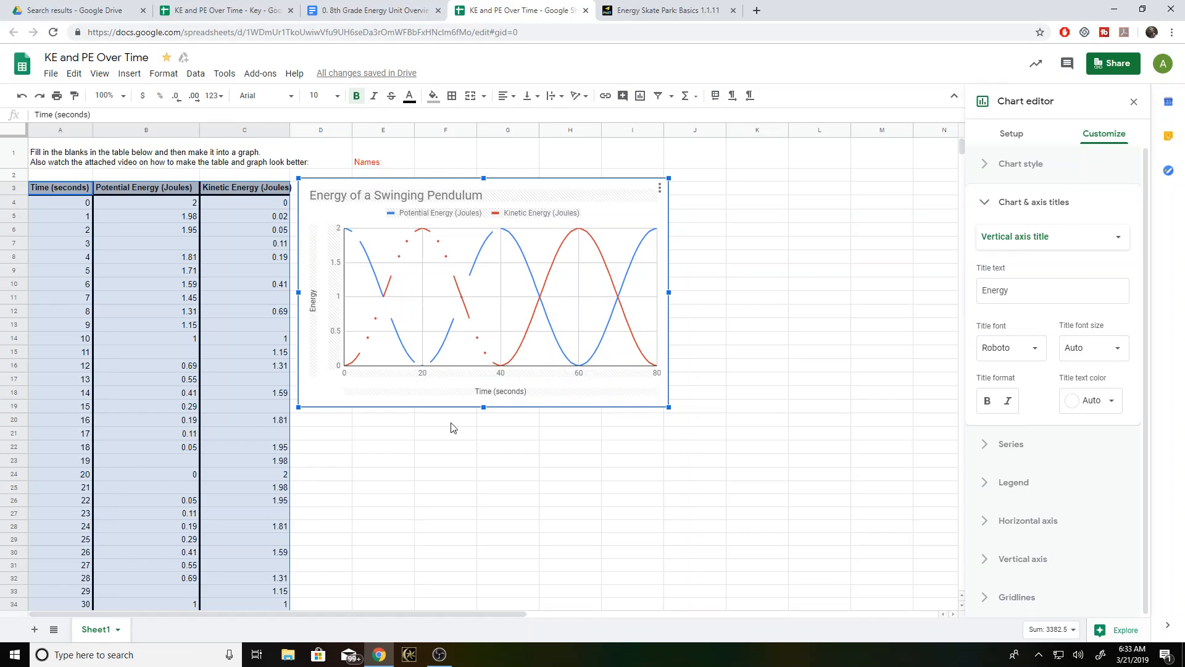
mouse_move(345, 237)
click(1026, 292)
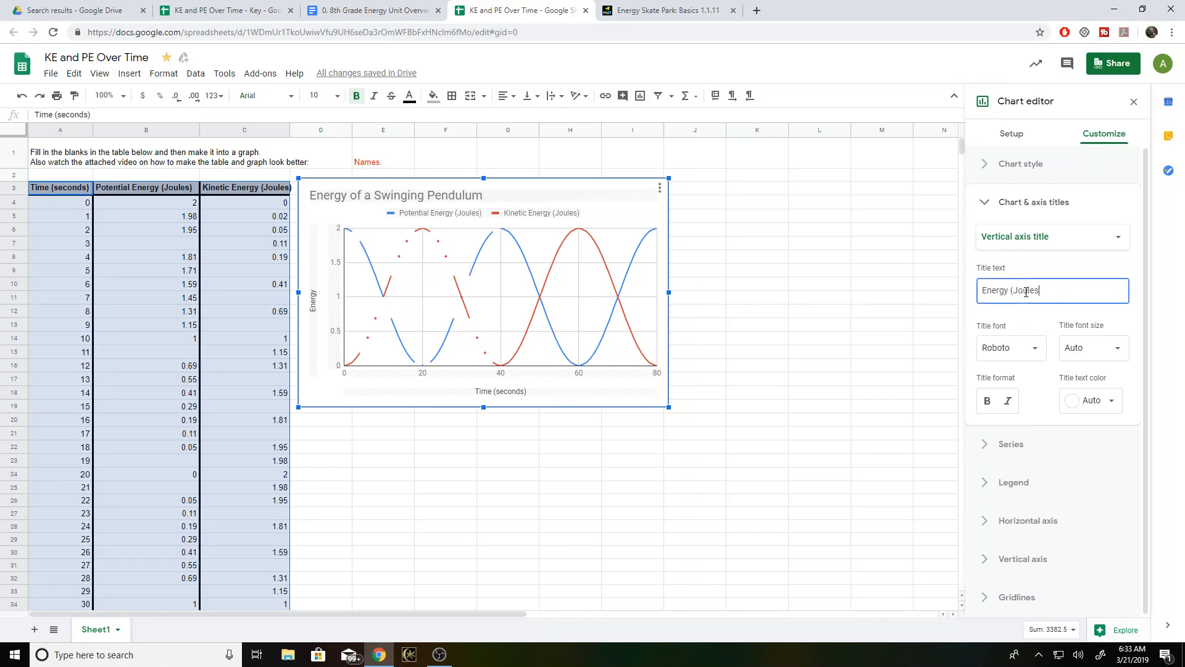
click(1064, 265)
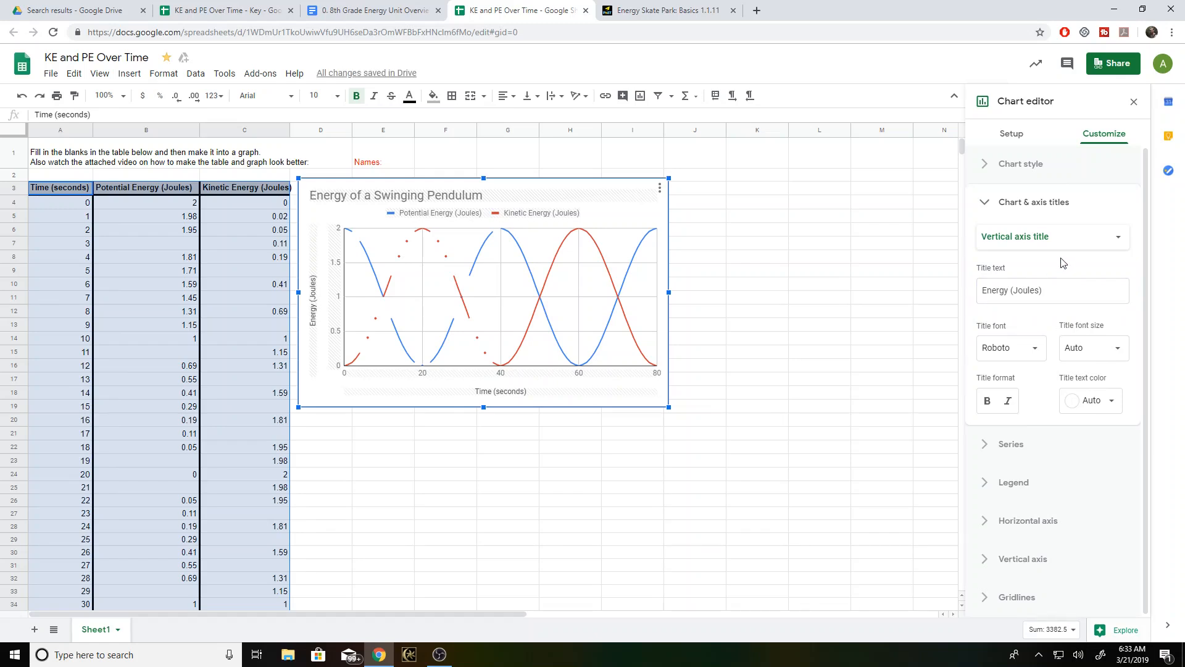
click(1051, 242)
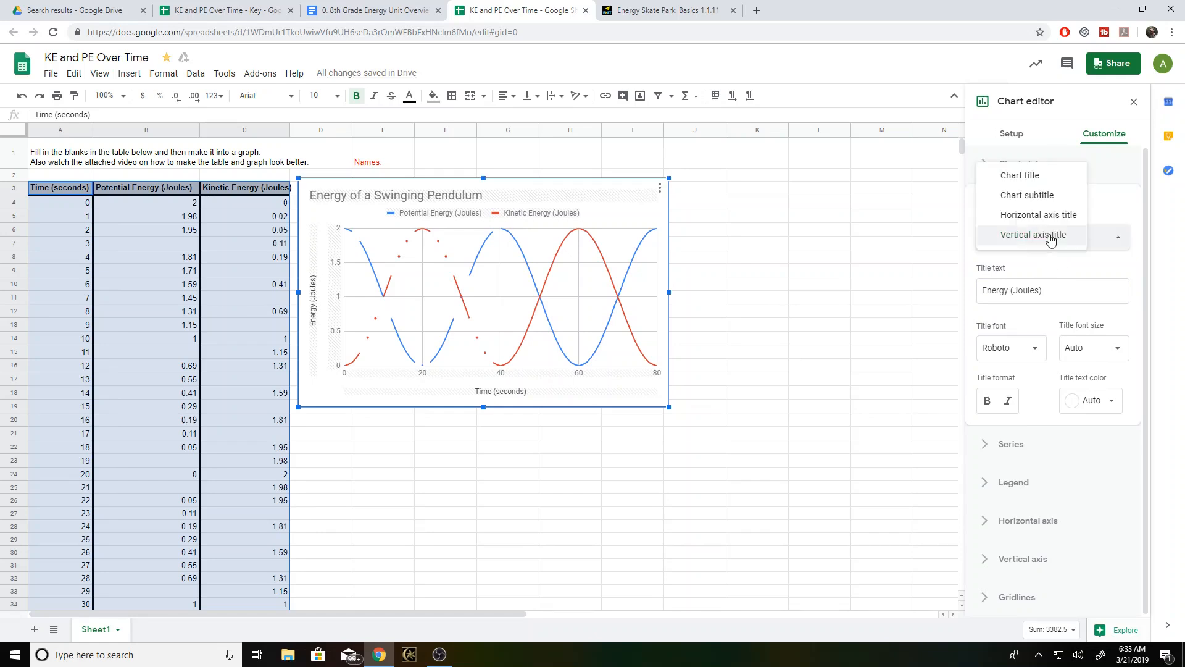
click(1100, 175)
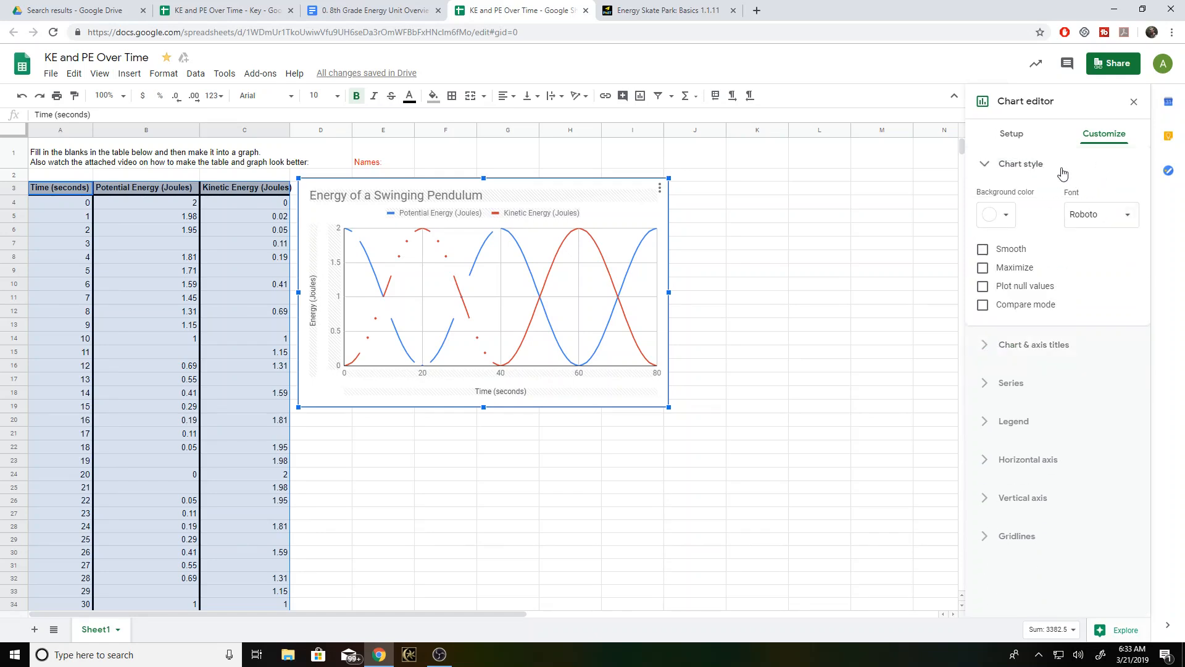
click(1057, 167)
- Try the chart legend in the Right, Inside and Bottom positions, and return it to Auto
click(1025, 280)
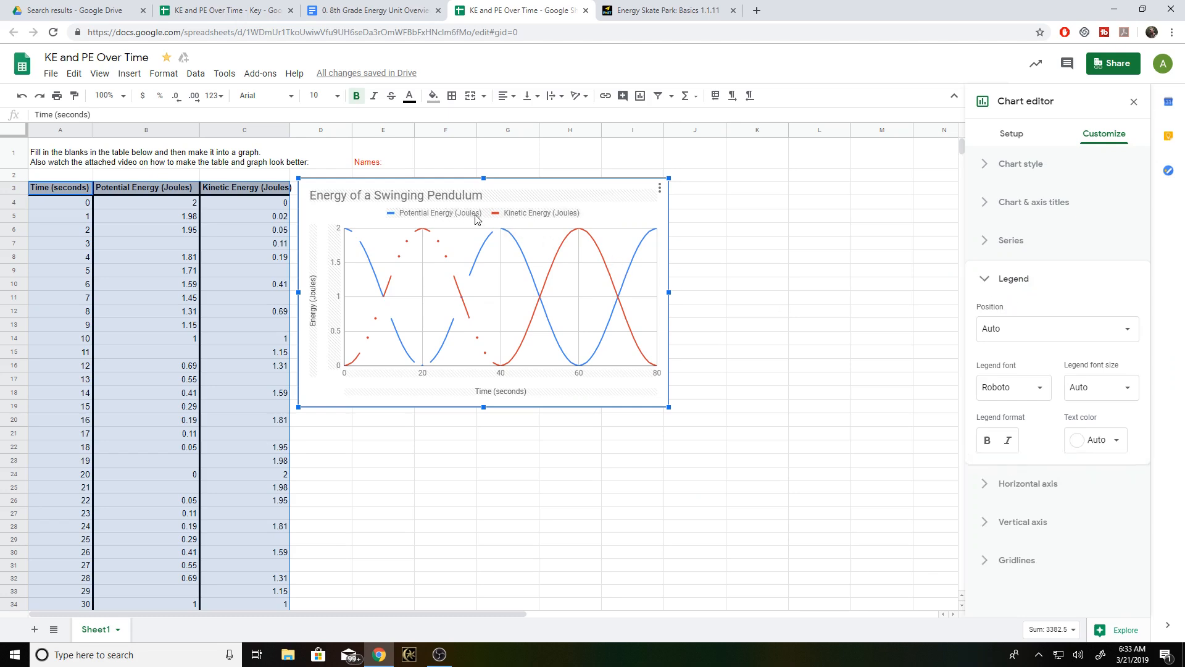
click(1037, 333)
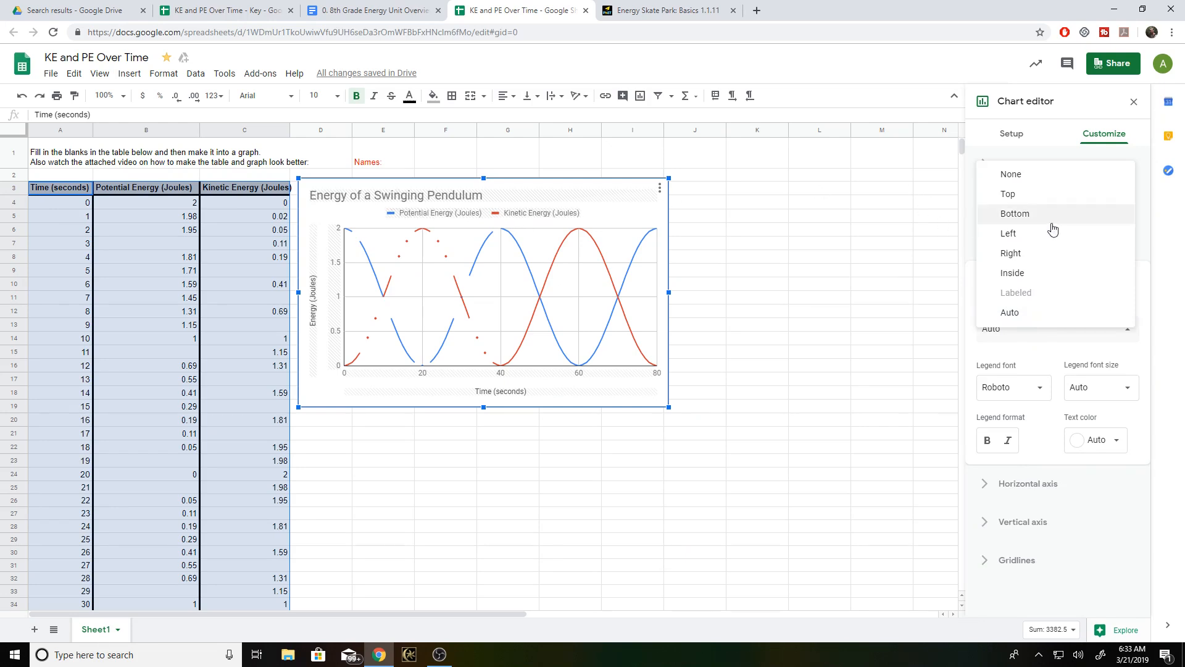
click(1023, 257)
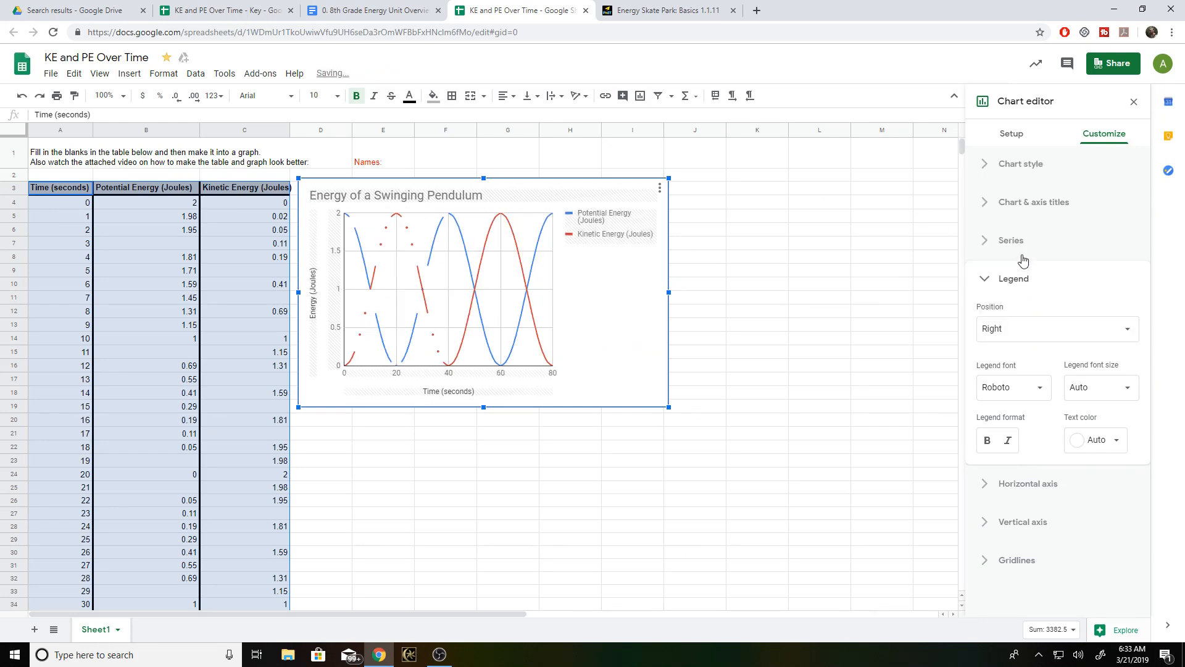
click(1057, 327)
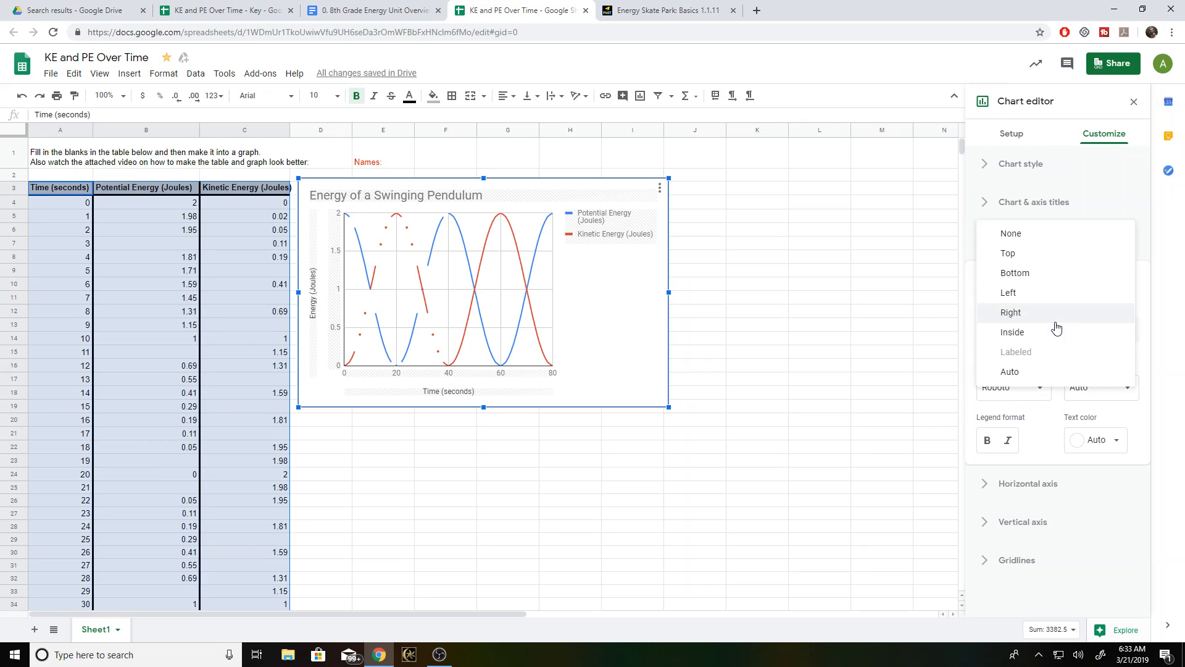
click(1029, 332)
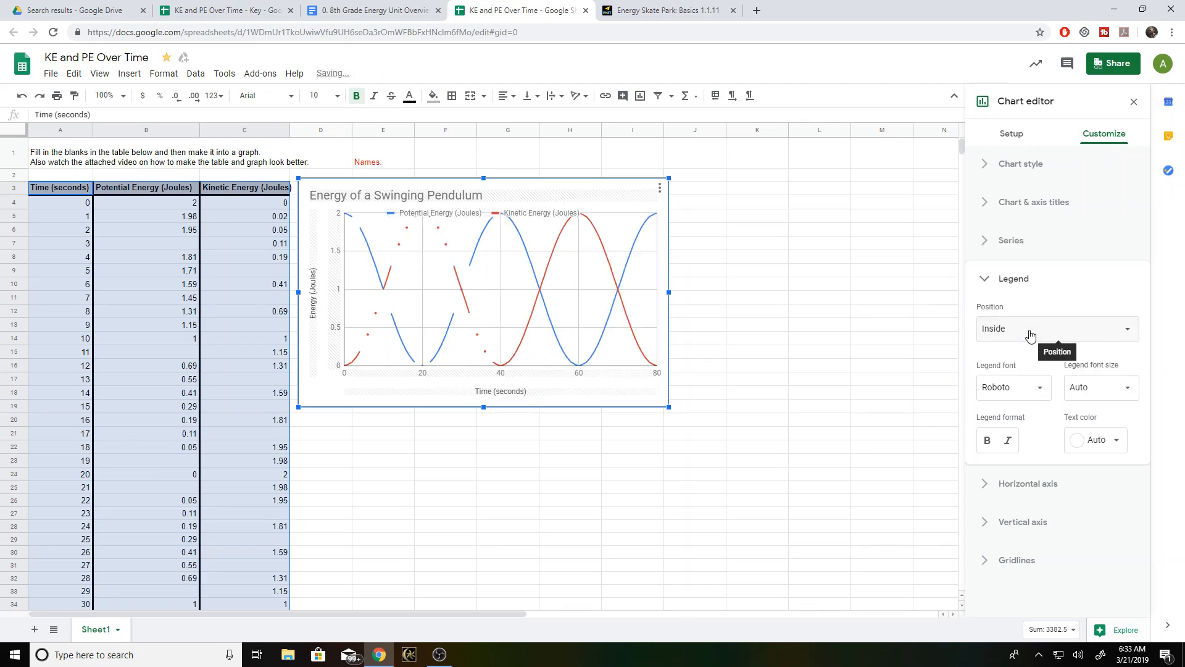
click(1028, 328)
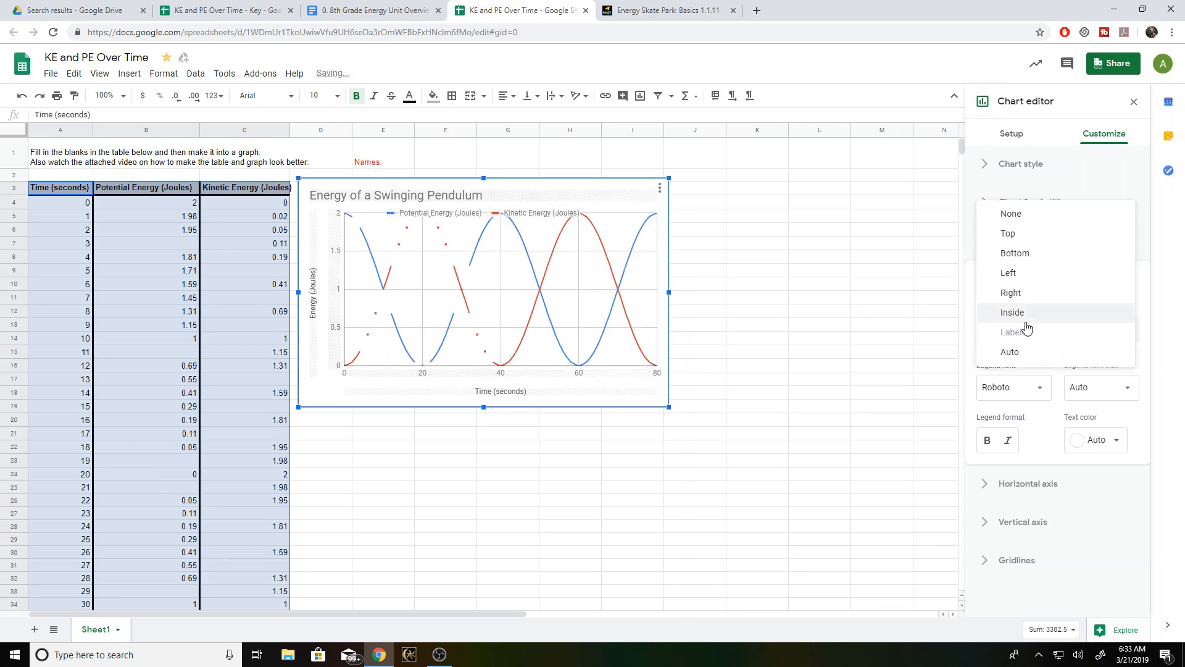
click(1029, 253)
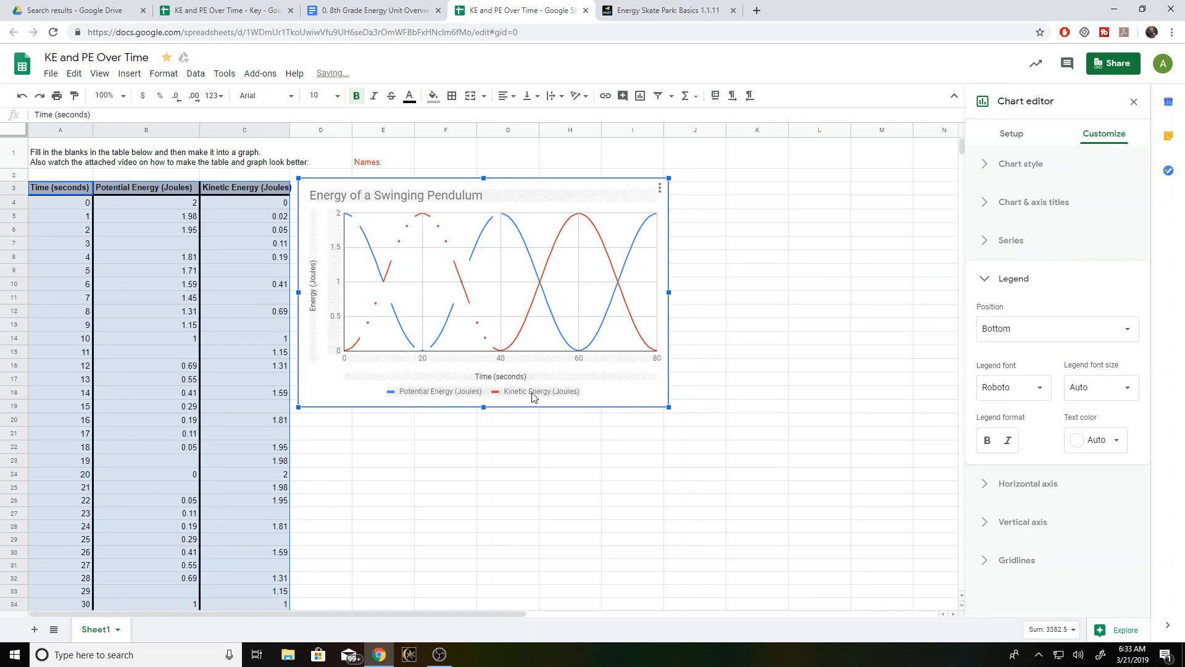
click(1014, 333)
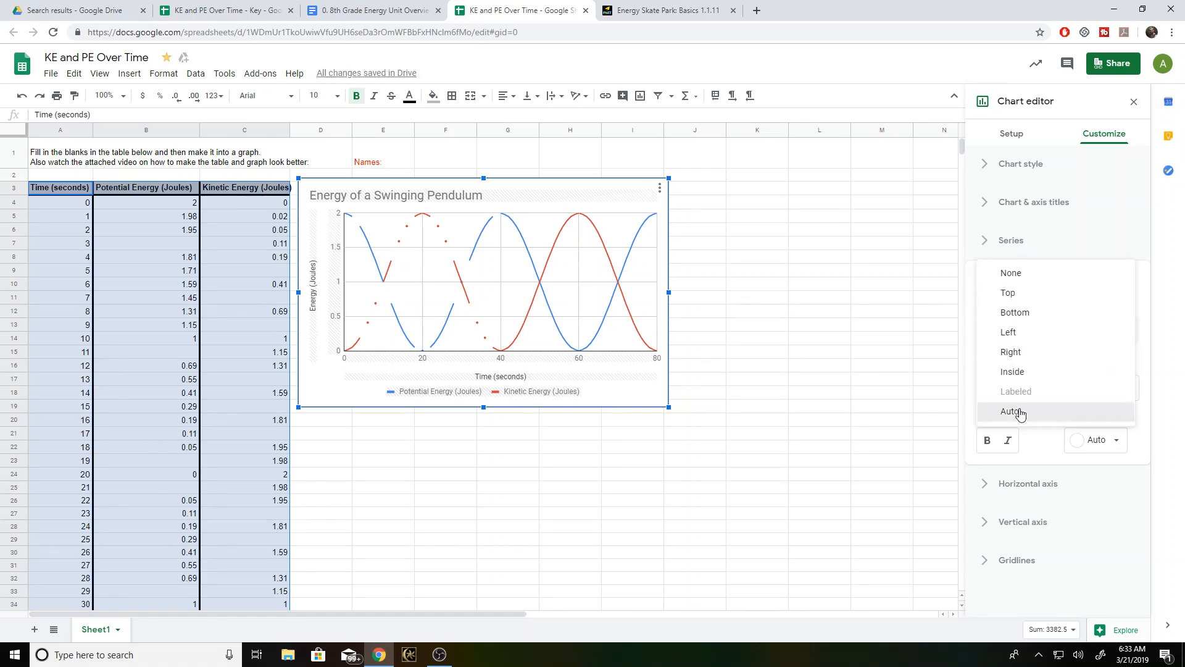
click(1011, 411)
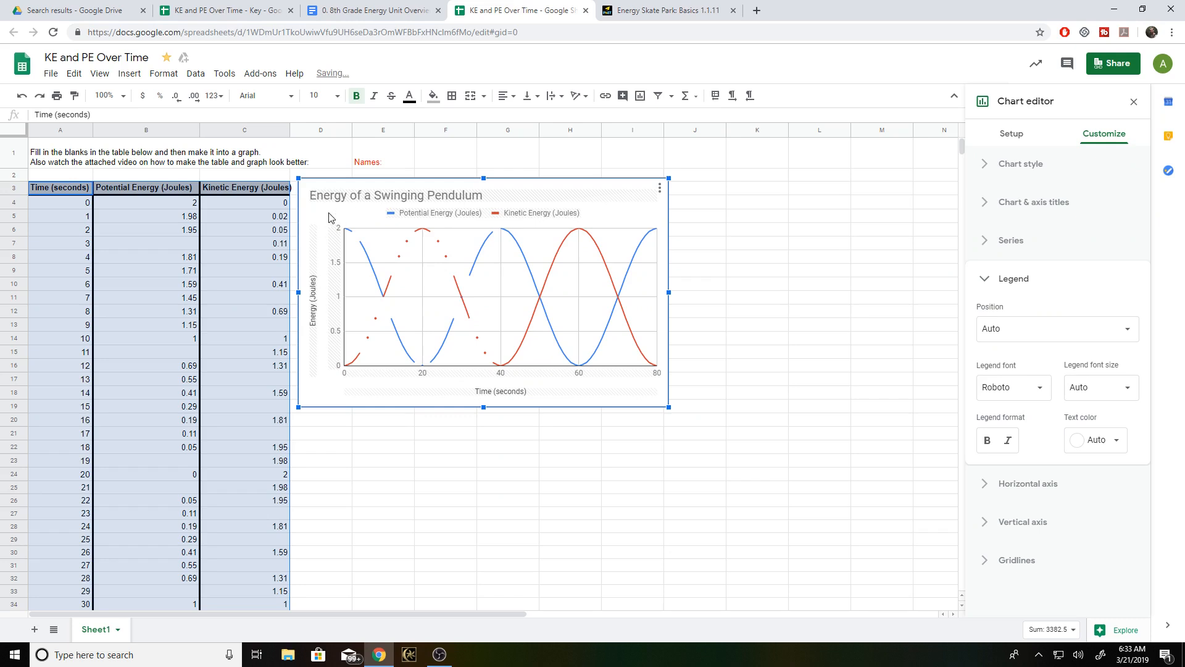
click(1036, 279)
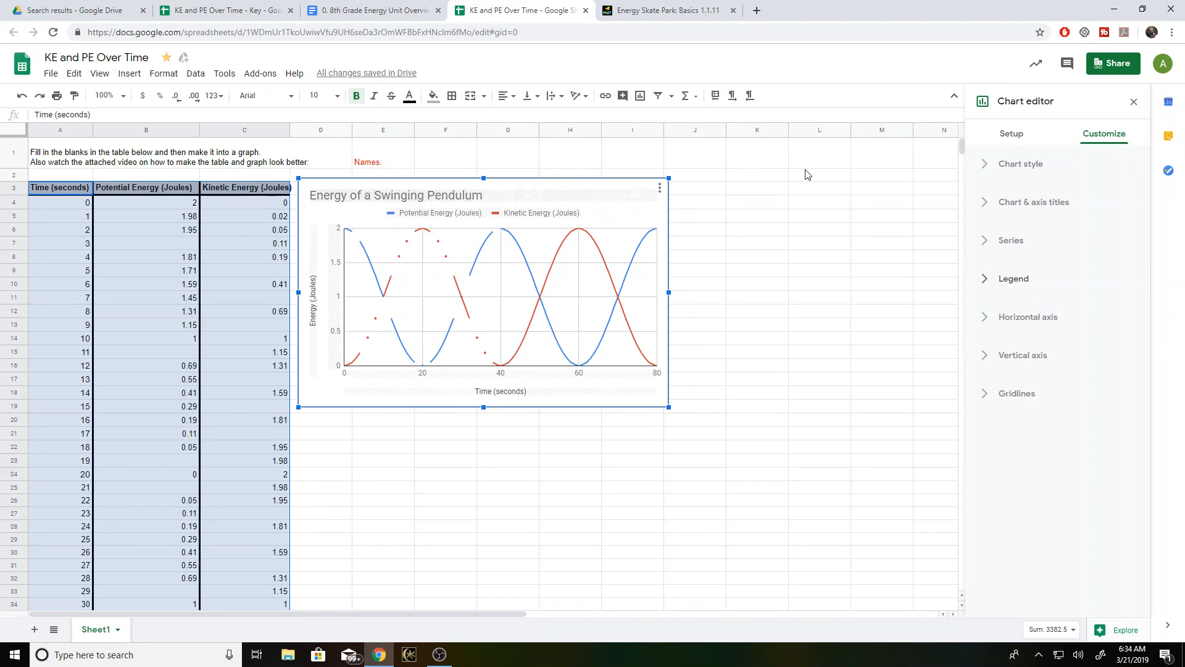
- Center the chart title above the graph
click(1043, 205)
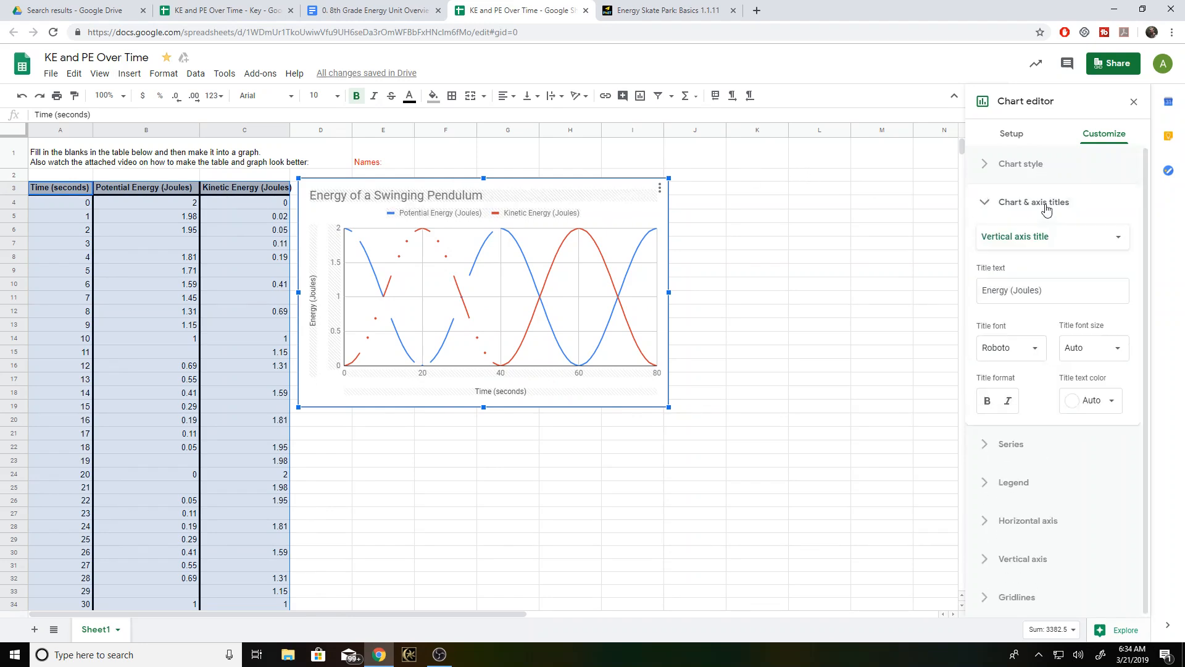
click(1042, 245)
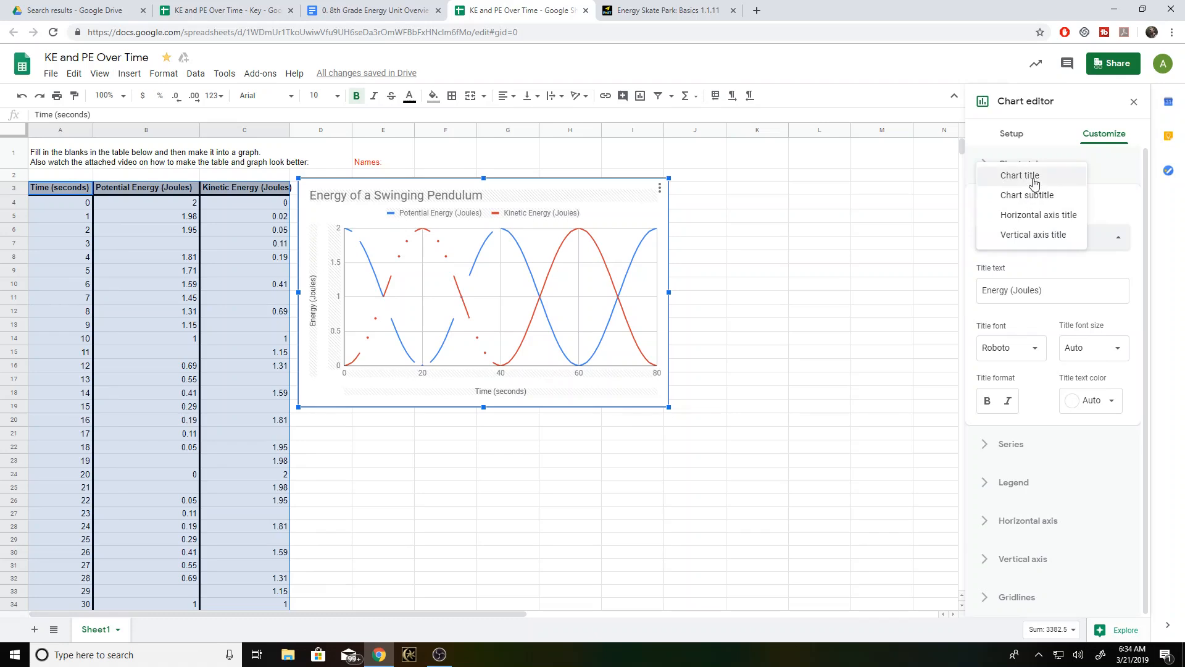
click(1033, 176)
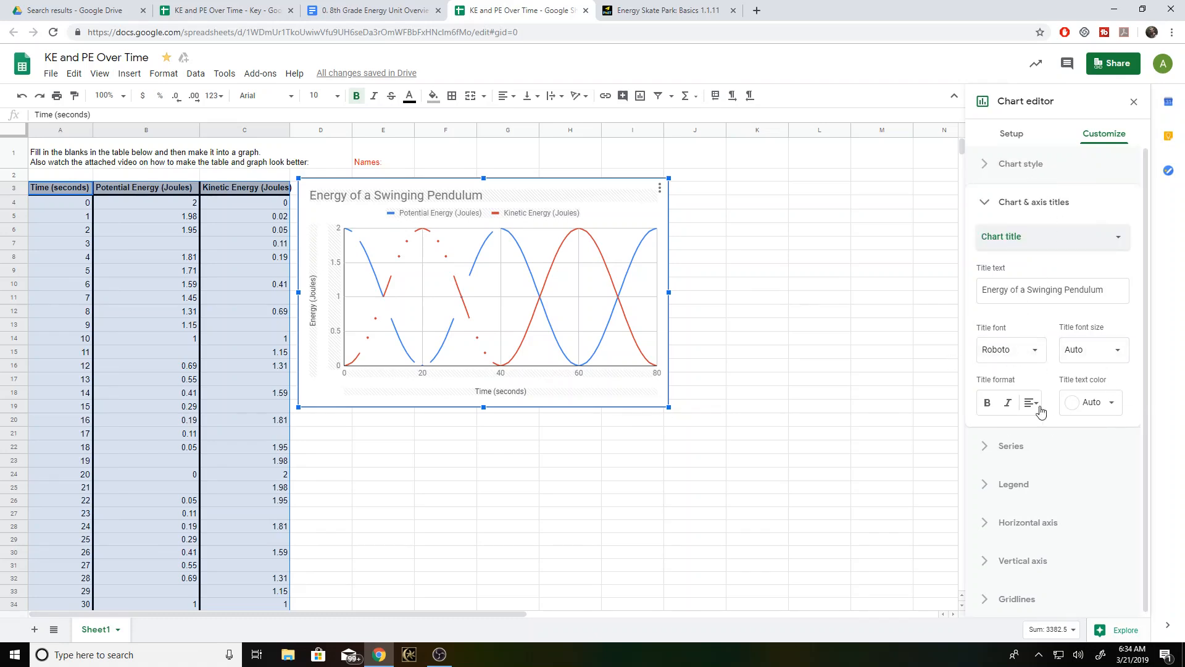
click(1035, 404)
click(1048, 429)
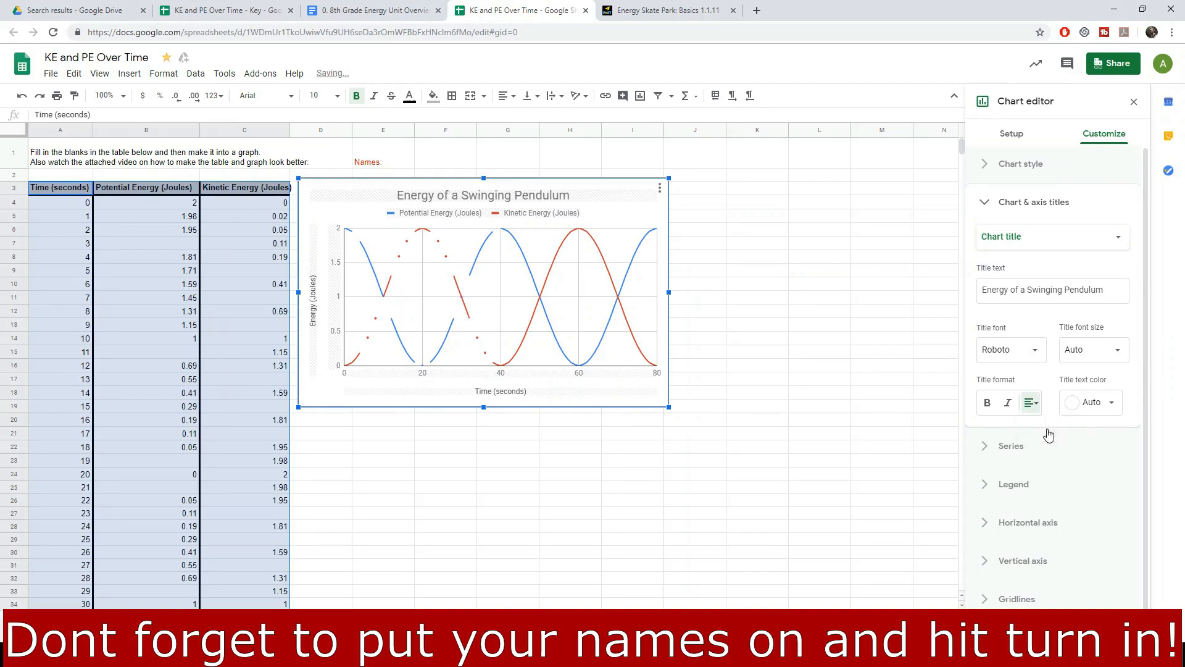